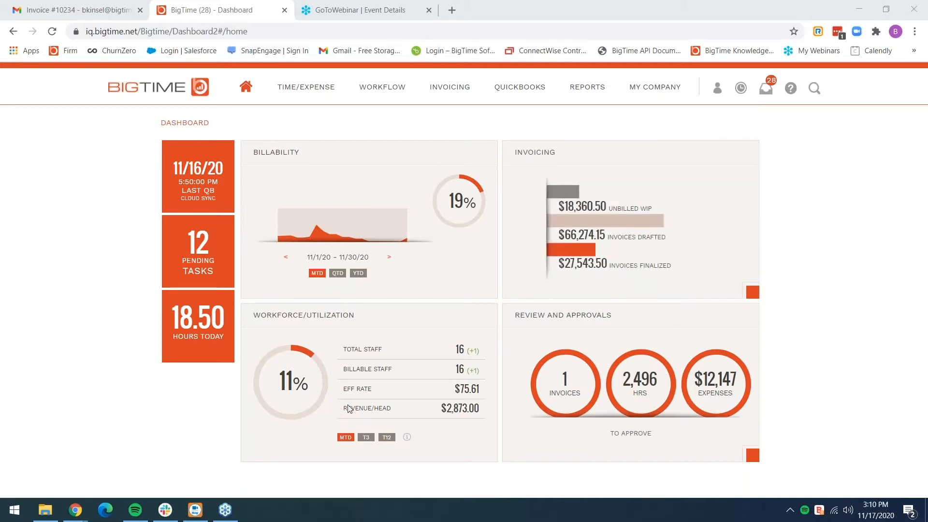
- View the breakdown of today's logged hours from the dashboard and return to the dashboard
{"action": "left_click", "coordinate": [201, 349]}
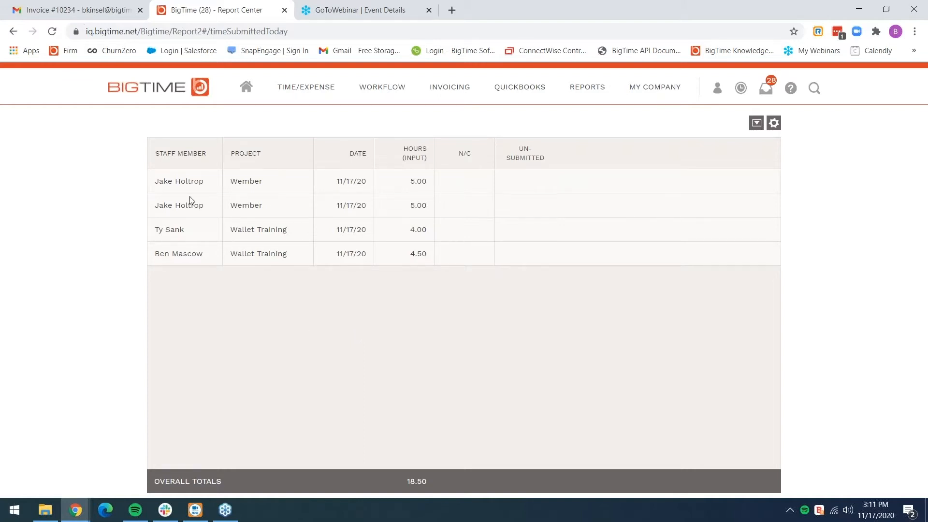
{"action": "left_click", "coordinate": [170, 91]}
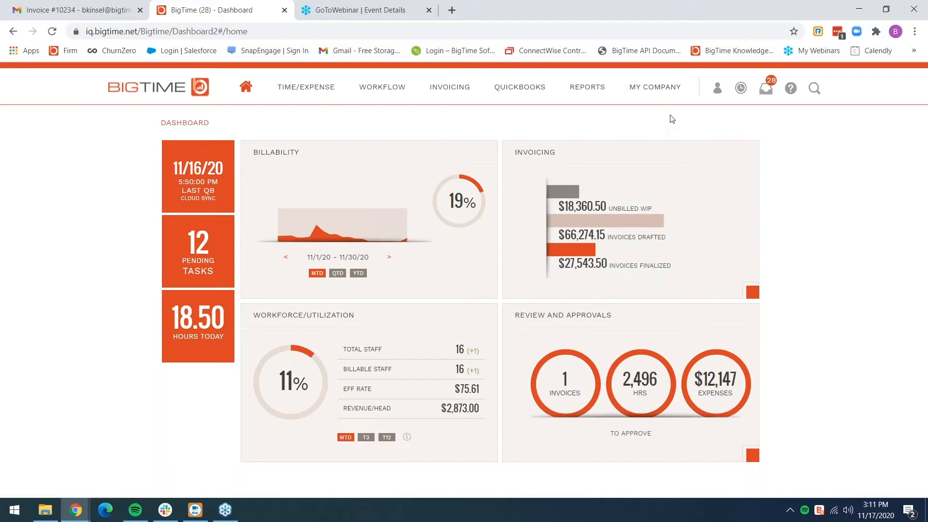
- Open the company's pending approvals and show the timesheets awaiting review
{"action": "left_click", "coordinate": [662, 90]}
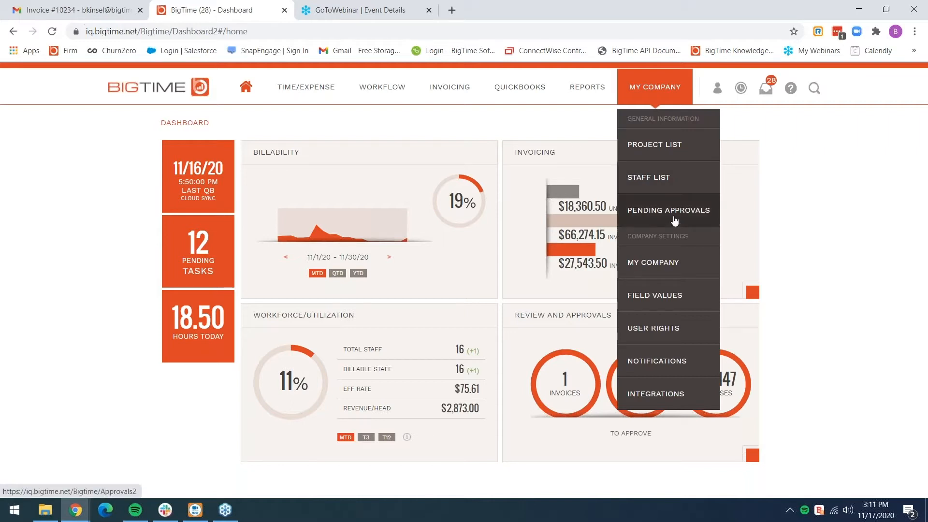
{"action": "left_click", "coordinate": [675, 220]}
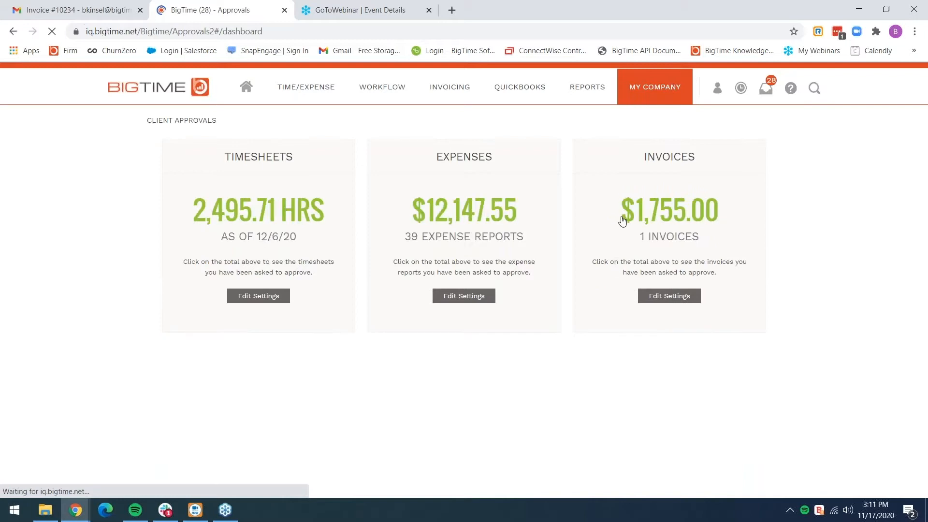
{"action": "left_click", "coordinate": [287, 218]}
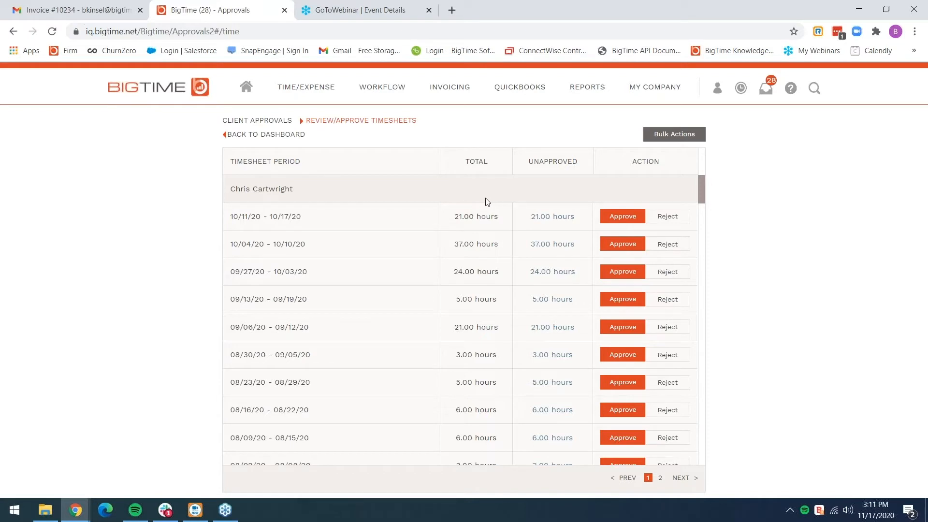
- Select the first four timesheet periods, 10/11/20 back to 09/13/20, for a bulk action and cancel it without approving
{"action": "left_click", "coordinate": [670, 135]}
{"action": "left_click", "coordinate": [236, 216]}
{"action": "left_click", "coordinate": [240, 247]}
{"action": "left_click", "coordinate": [236, 271]}
{"action": "left_click", "coordinate": [236, 300]}
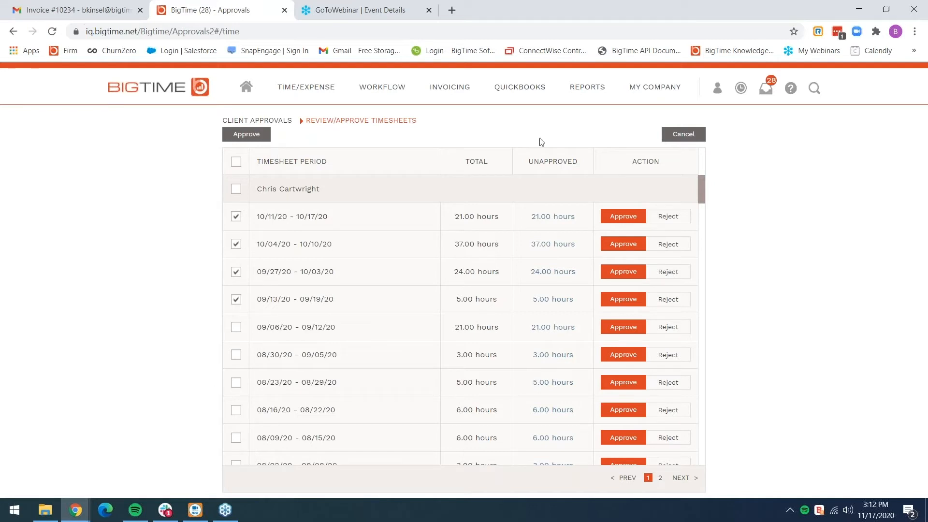
{"action": "left_click", "coordinate": [680, 140]}
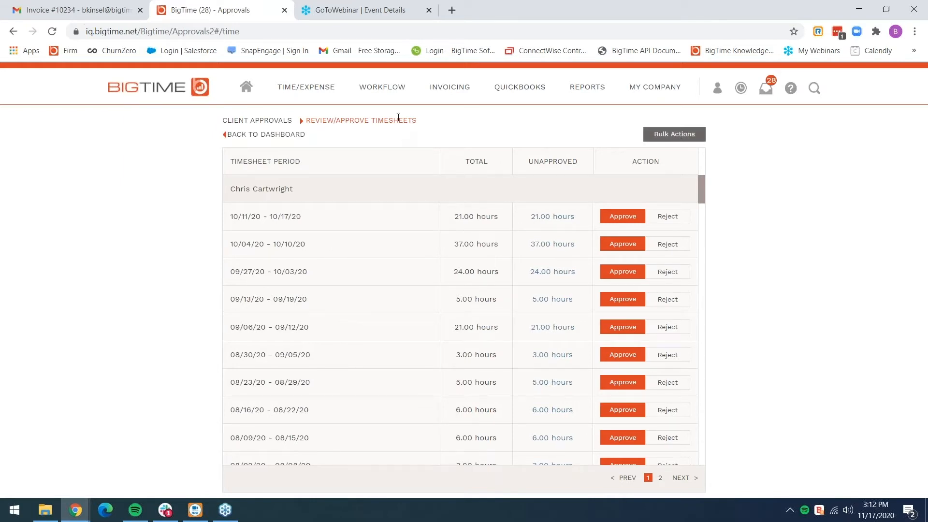
- Open the workflow task dashboard and sort the task list by assignment
{"action": "mouse_move", "coordinate": [398, 100]}
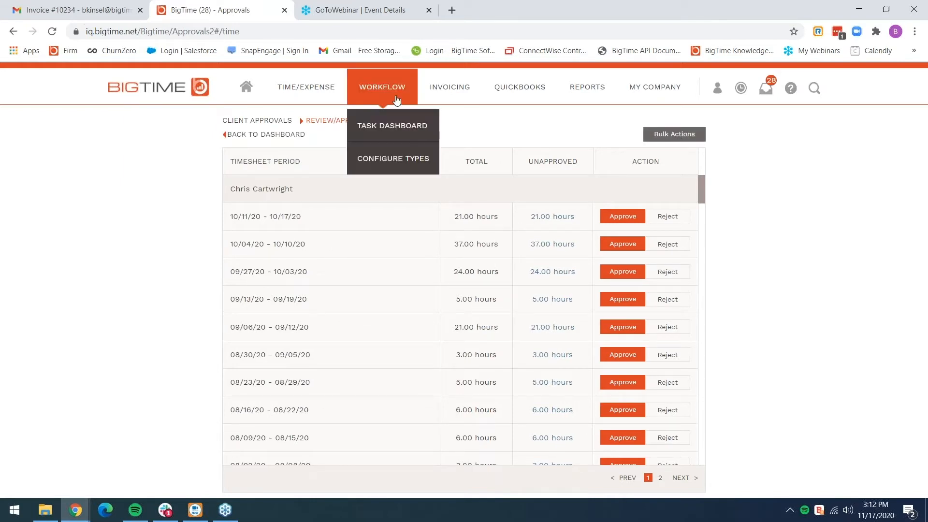
{"action": "left_click", "coordinate": [393, 125]}
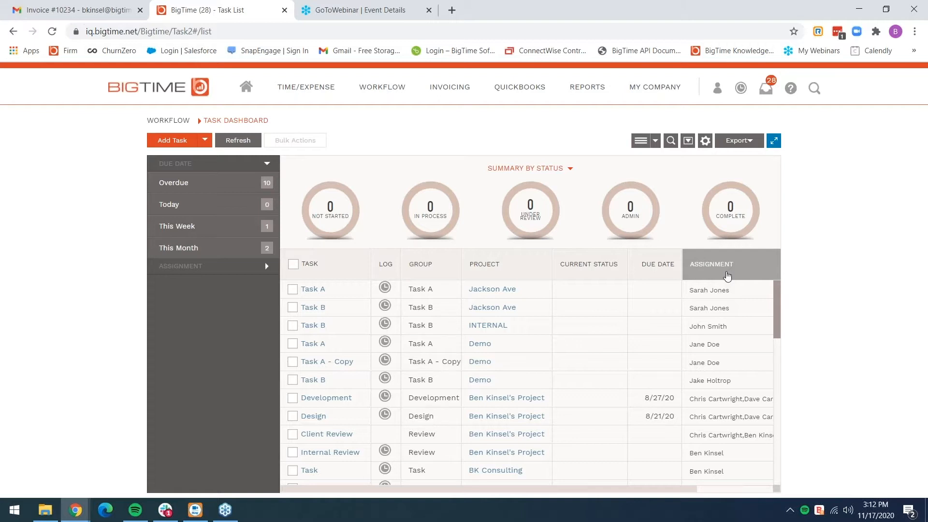
{"action": "left_click", "coordinate": [727, 276]}
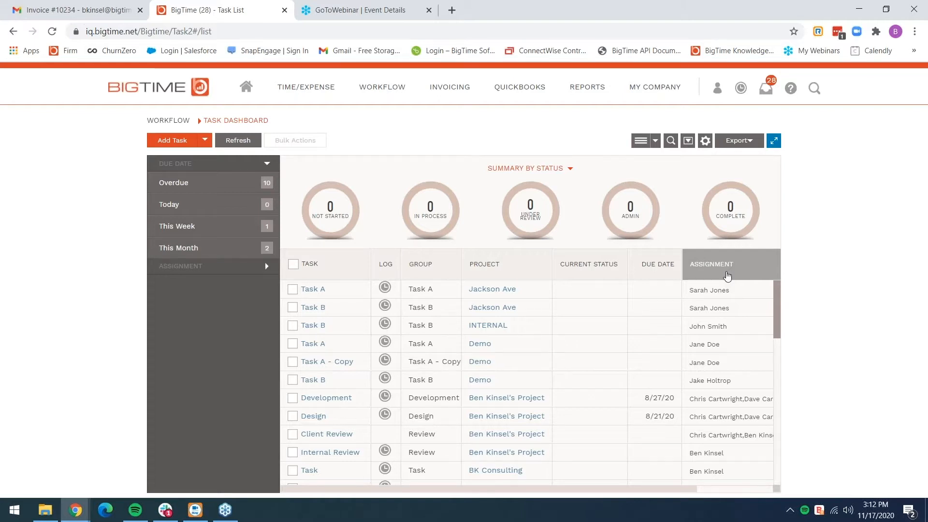
{"action": "left_click", "coordinate": [730, 274]}
- Show the column filters on the task list and sort the tasks by assignment in descending order
{"action": "left_click", "coordinate": [688, 144]}
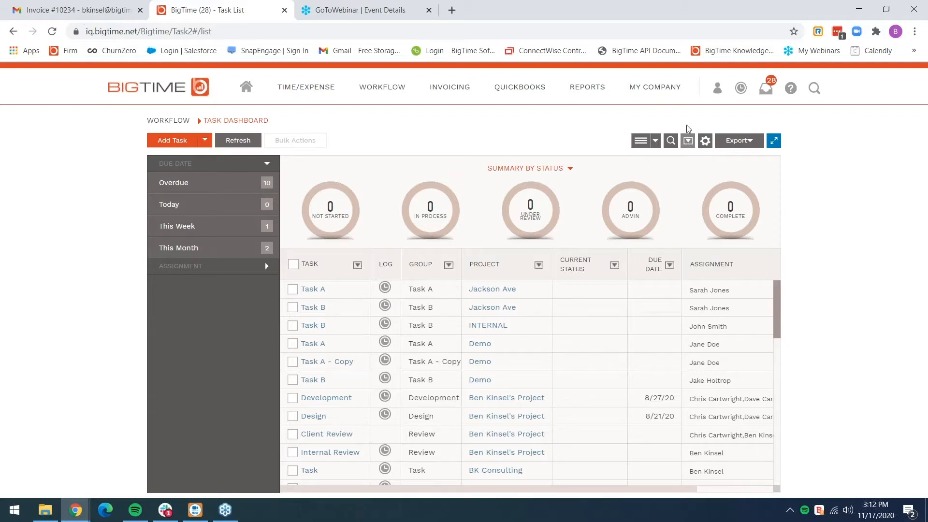
{"action": "left_click", "coordinate": [729, 269]}
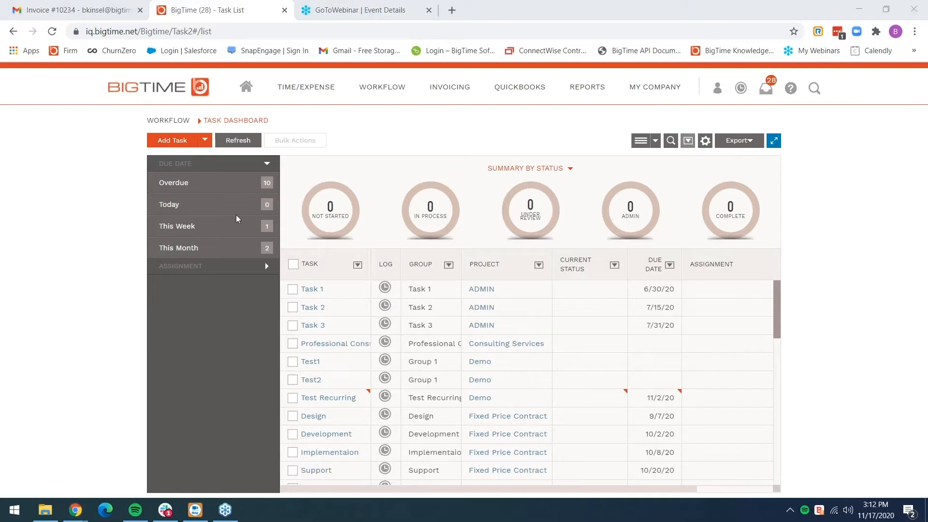
{"action": "left_click", "coordinate": [688, 141]}
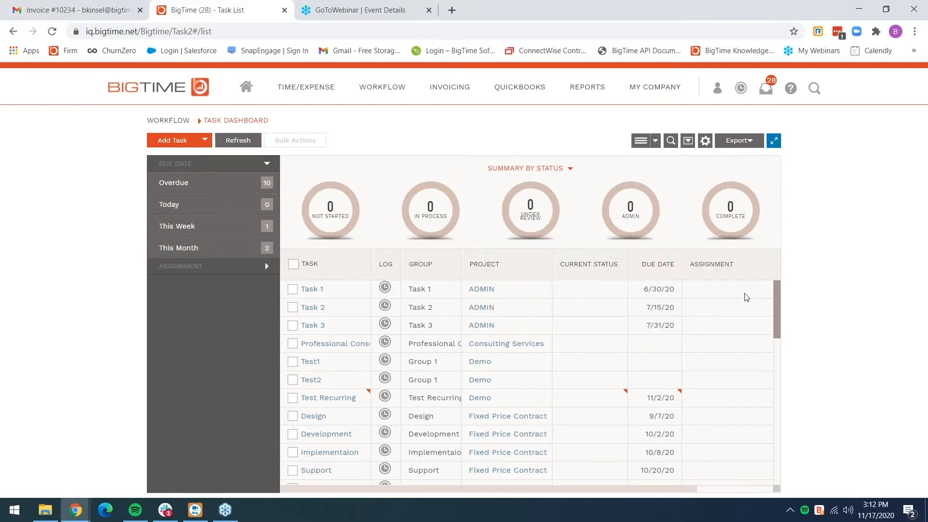
{"action": "left_click", "coordinate": [761, 265]}
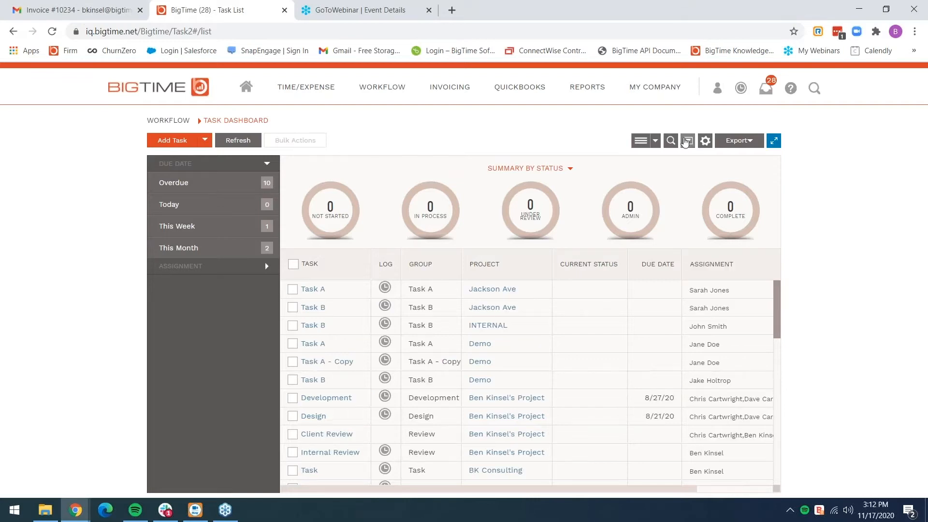
{"action": "left_click", "coordinate": [685, 140]}
{"action": "left_click", "coordinate": [764, 275]}
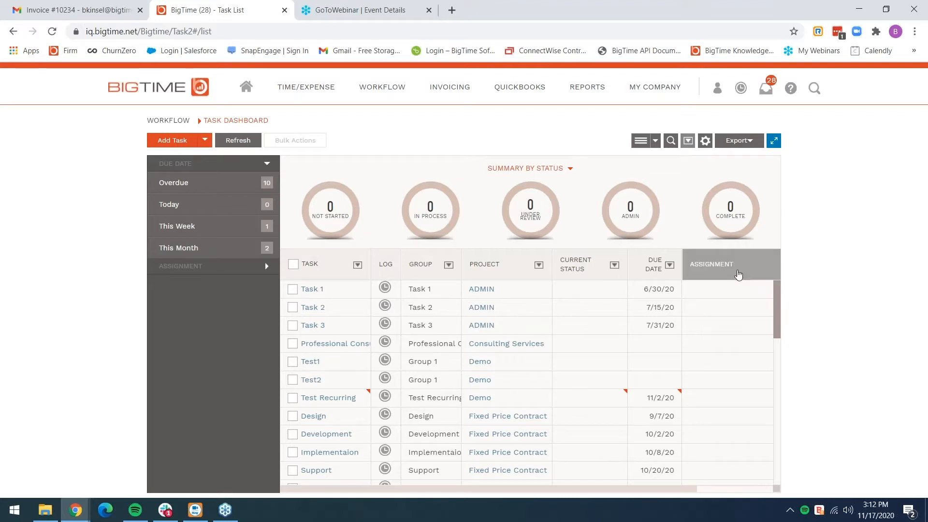
{"action": "left_click", "coordinate": [738, 274]}
{"action": "left_click", "coordinate": [763, 269]}
{"action": "left_click", "coordinate": [752, 274]}
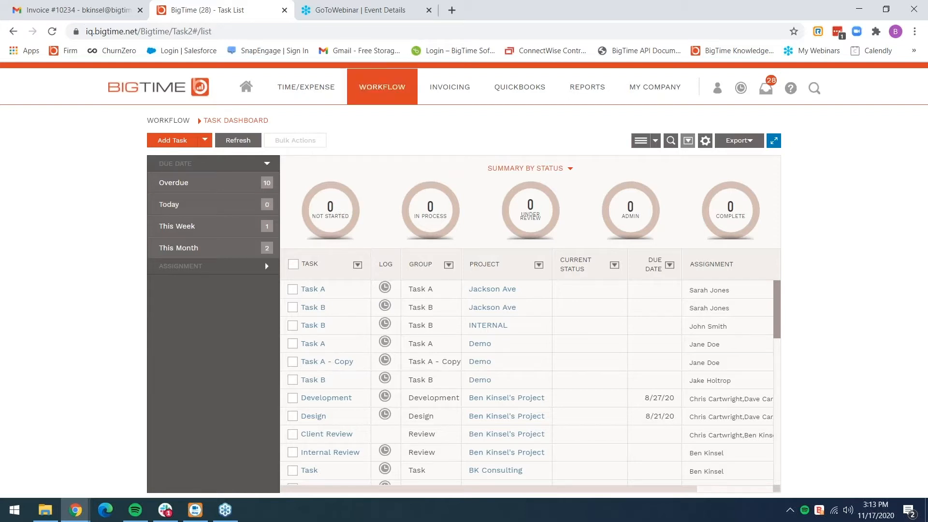
- Open the BK Consulting project from the project list and choose Project Budget as its budget style
{"action": "mouse_move", "coordinate": [661, 99]}
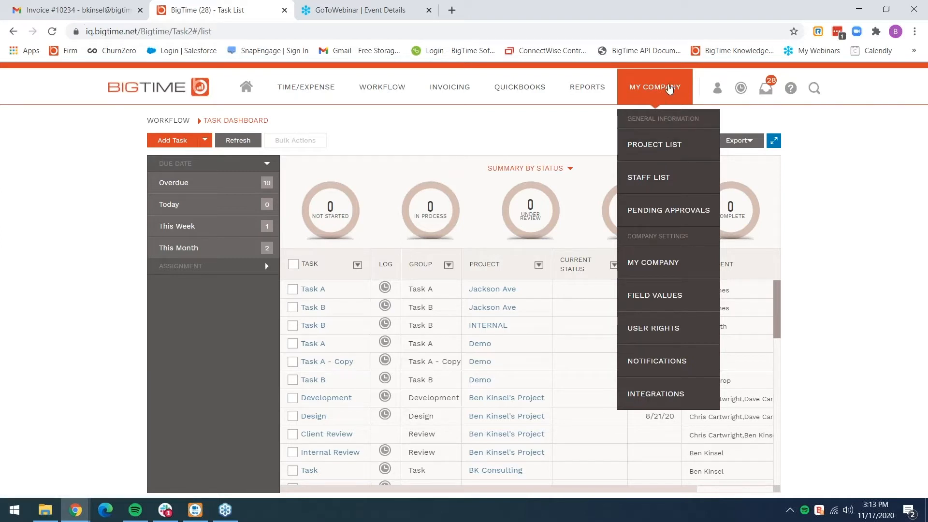
{"action": "left_click", "coordinate": [648, 145]}
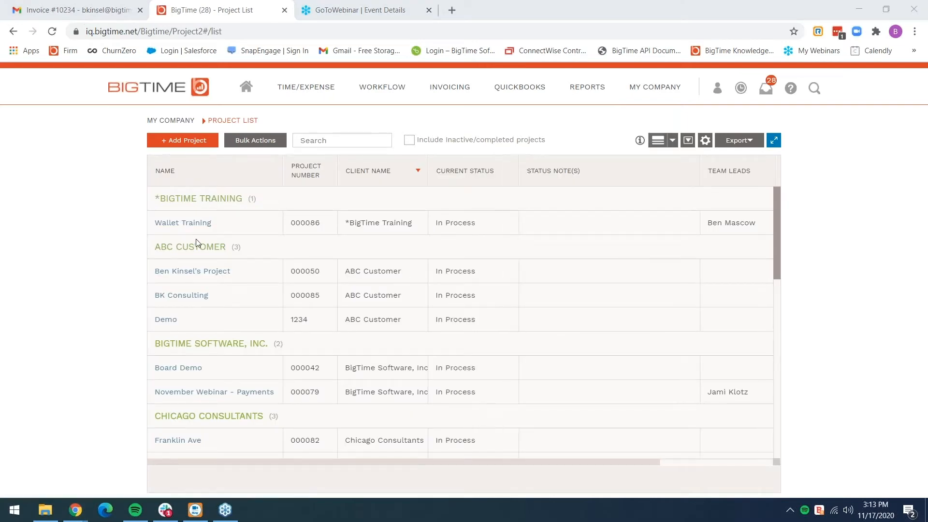
{"action": "left_click", "coordinate": [203, 296]}
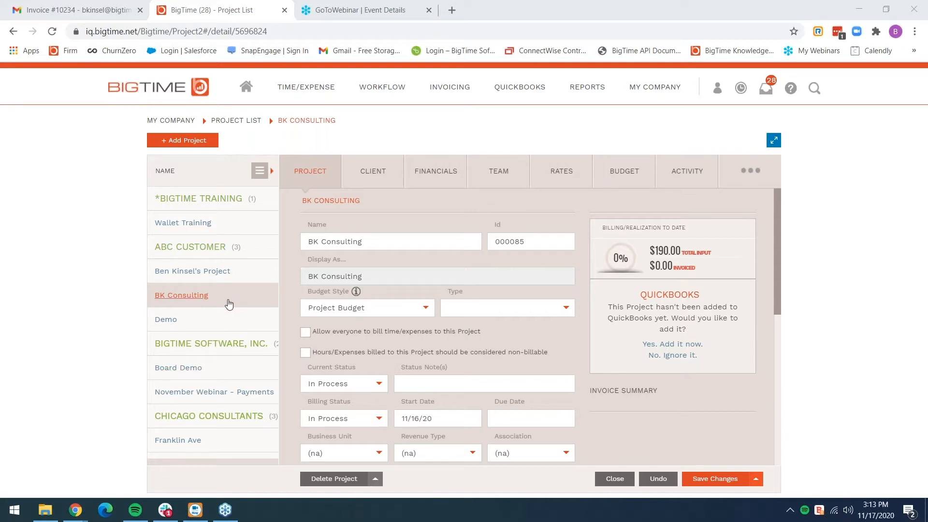
{"action": "left_click", "coordinate": [426, 310]}
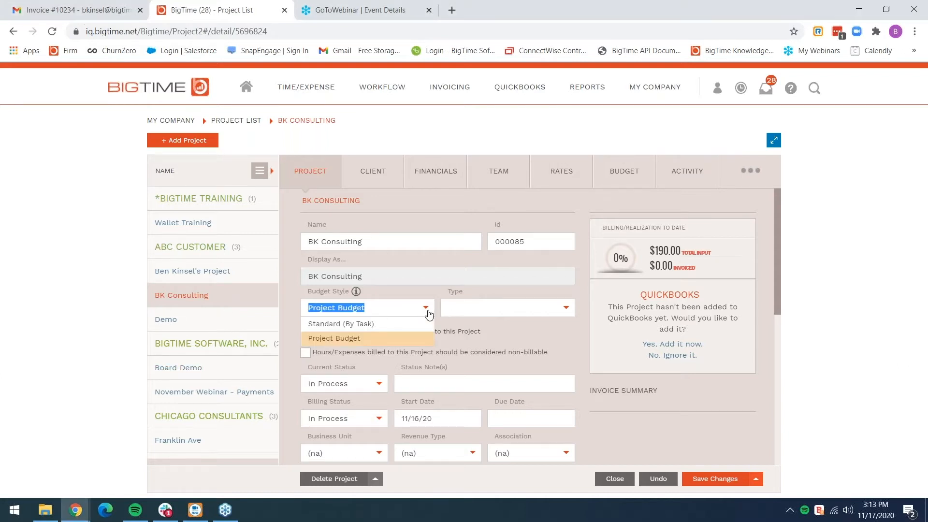
{"action": "left_click", "coordinate": [398, 340]}
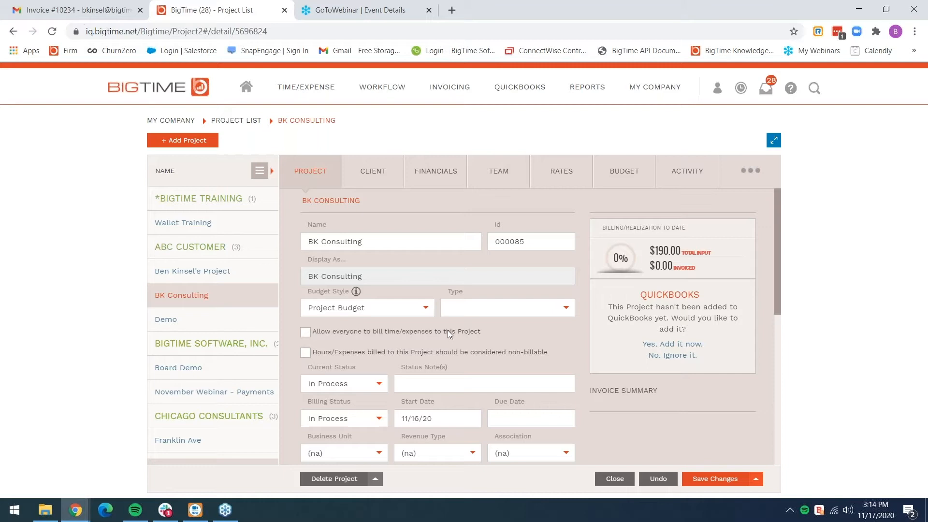
- Leave the project details without saving and open the task's details from the budget overview
{"action": "left_click", "coordinate": [629, 174]}
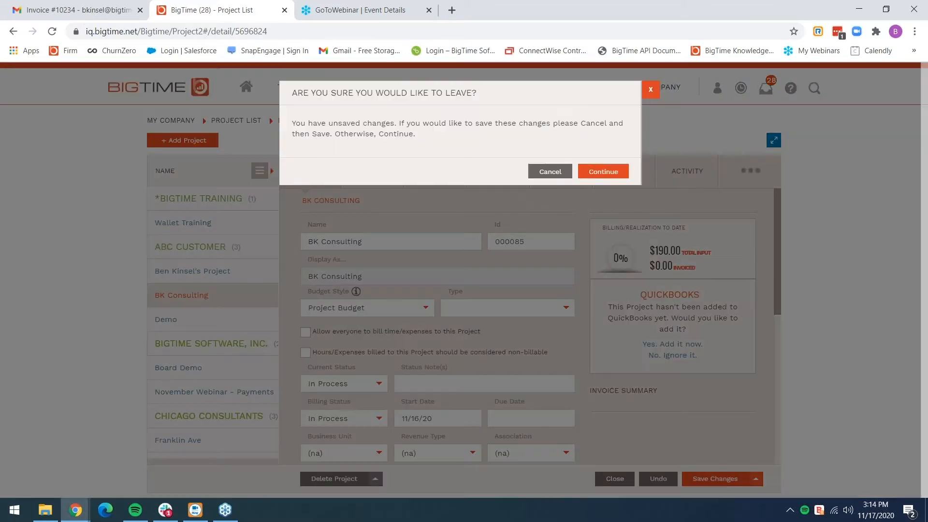
{"action": "left_click", "coordinate": [615, 174]}
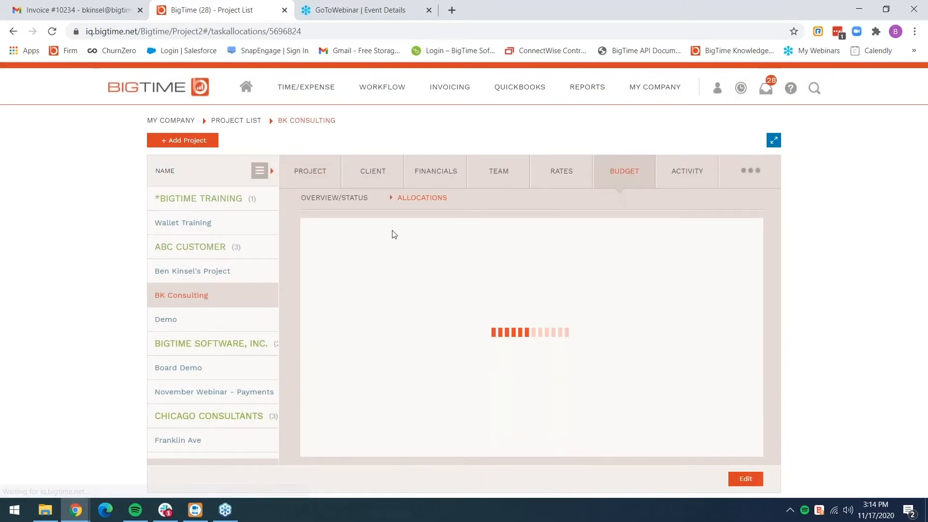
{"action": "left_click", "coordinate": [359, 199]}
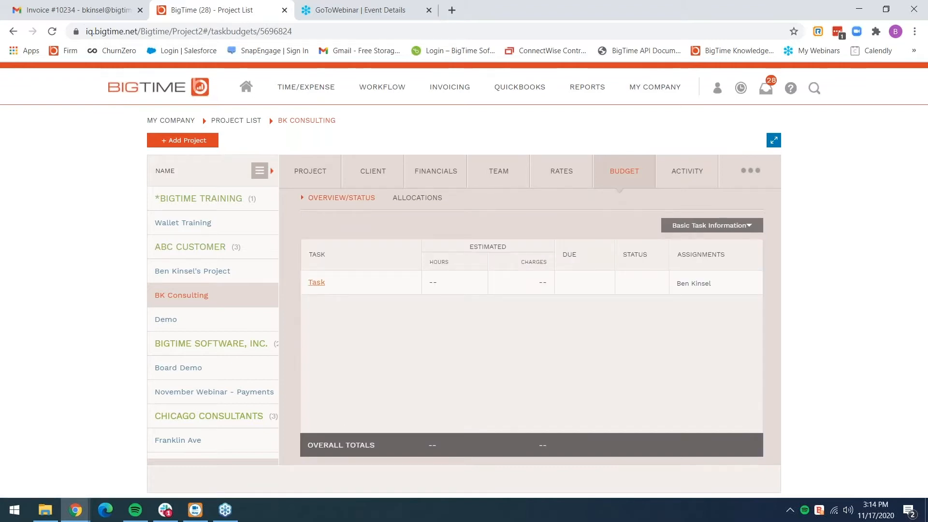
{"action": "left_click", "coordinate": [322, 289]}
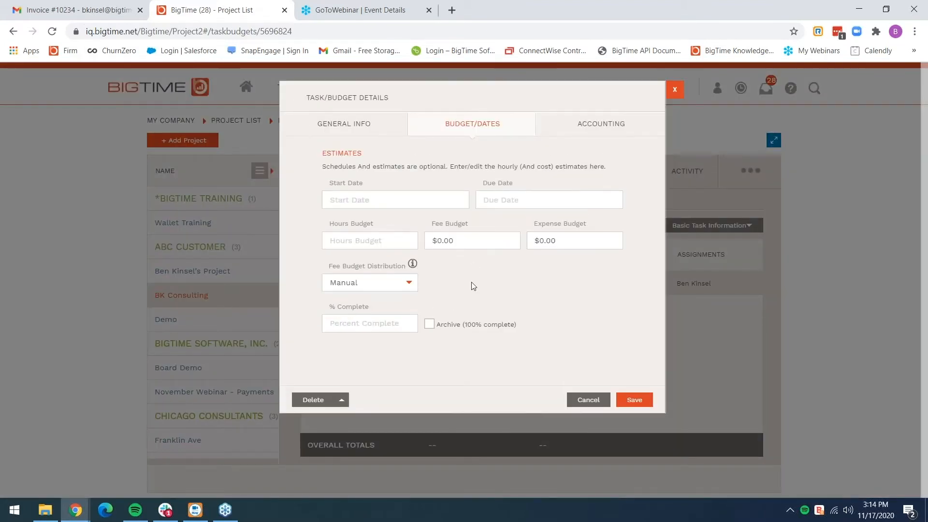
- Set the task's start date to 11/1/20 and its due date to 2/1/21
{"action": "left_click", "coordinate": [439, 242]}
{"action": "left_click", "coordinate": [402, 198]}
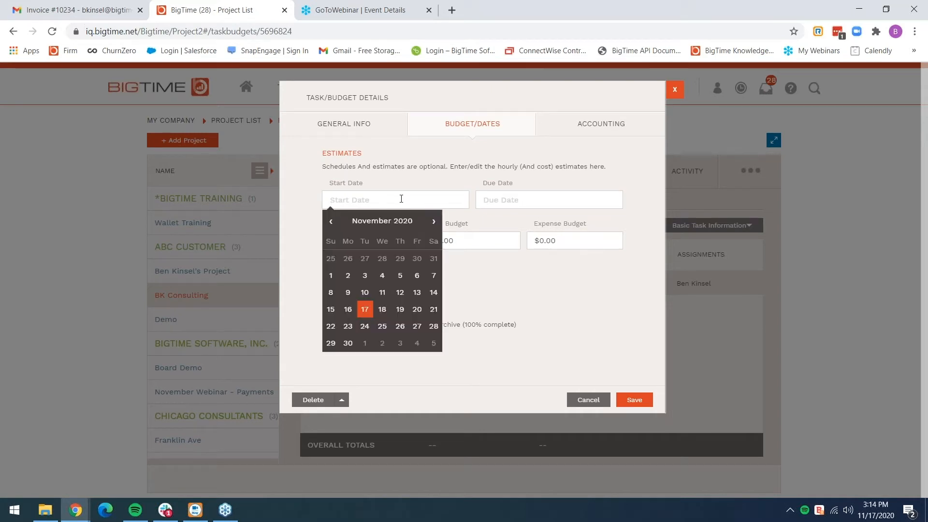
{"action": "left_click", "coordinate": [331, 275]}
{"action": "left_click", "coordinate": [491, 200]}
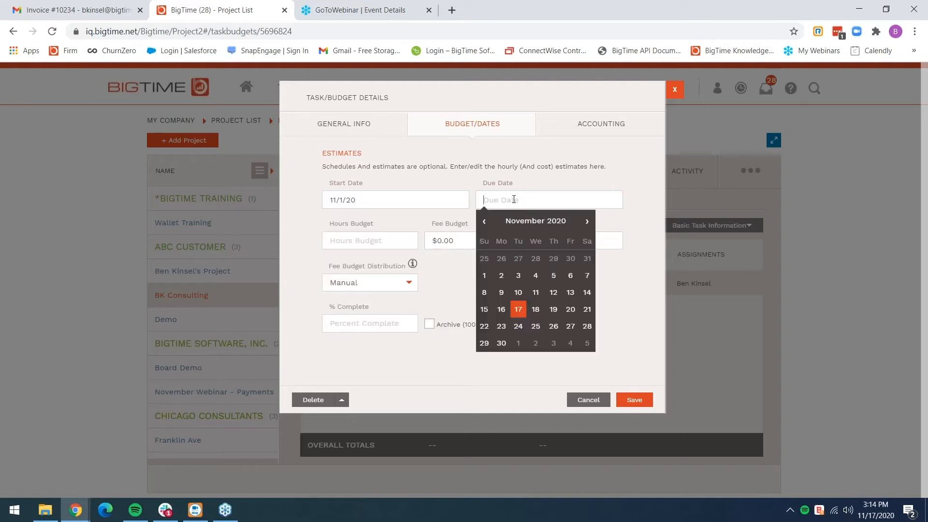
{"action": "left_click", "coordinate": [588, 221]}
{"action": "left_click", "coordinate": [588, 222]}
{"action": "left_click", "coordinate": [588, 221]}
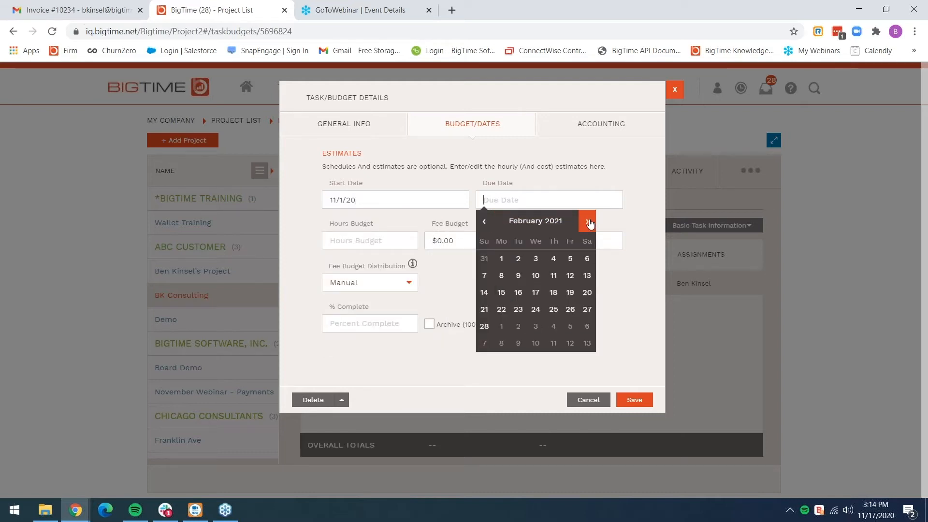
{"action": "left_click", "coordinate": [502, 260]}
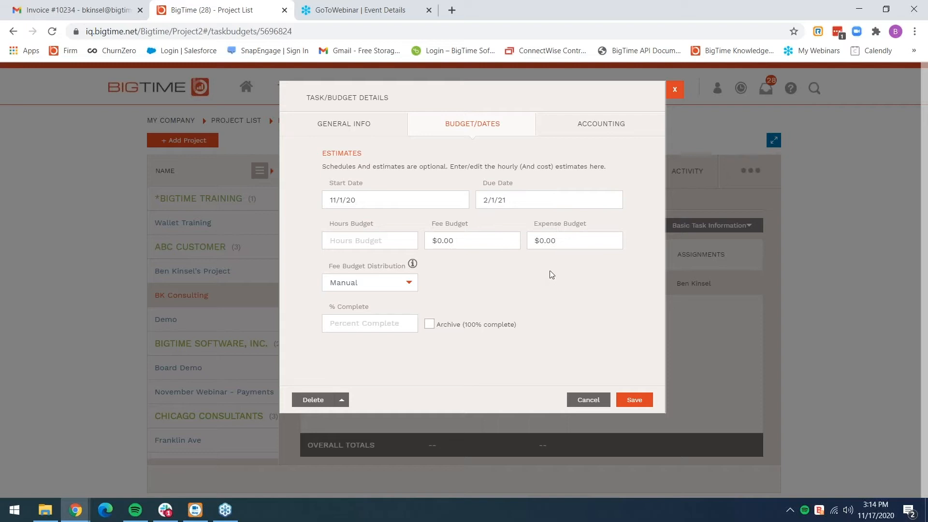
- Set the task's fee budget to $30,000.00 with Auto distribution and save it, accepting the override of manual entries
{"action": "left_click", "coordinate": [437, 240]}
{"action": "type", "text": "3000"}
{"action": "mouse_move", "coordinate": [412, 268]}
{"action": "left_click", "coordinate": [405, 290]}
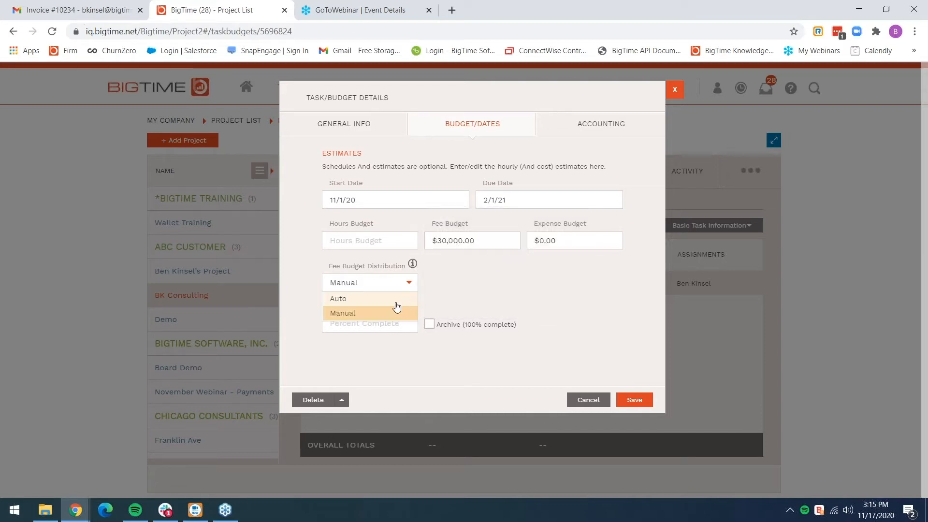
{"action": "left_click", "coordinate": [396, 298]}
{"action": "left_click", "coordinate": [637, 401]}
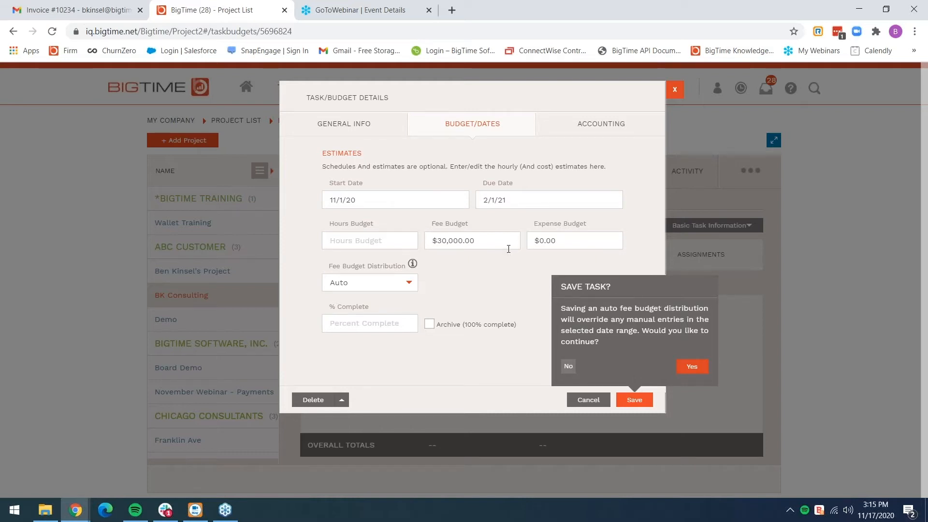
{"action": "left_click", "coordinate": [693, 368]}
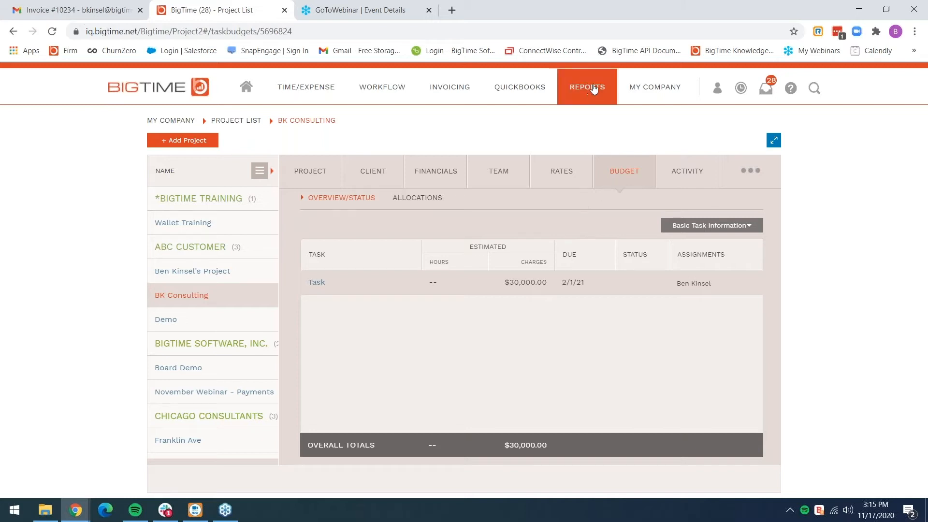
- Open the Active Project List (Copy) report from the basic reports in the Report Center
{"action": "mouse_move", "coordinate": [594, 87]}
{"action": "left_click", "coordinate": [582, 128]}
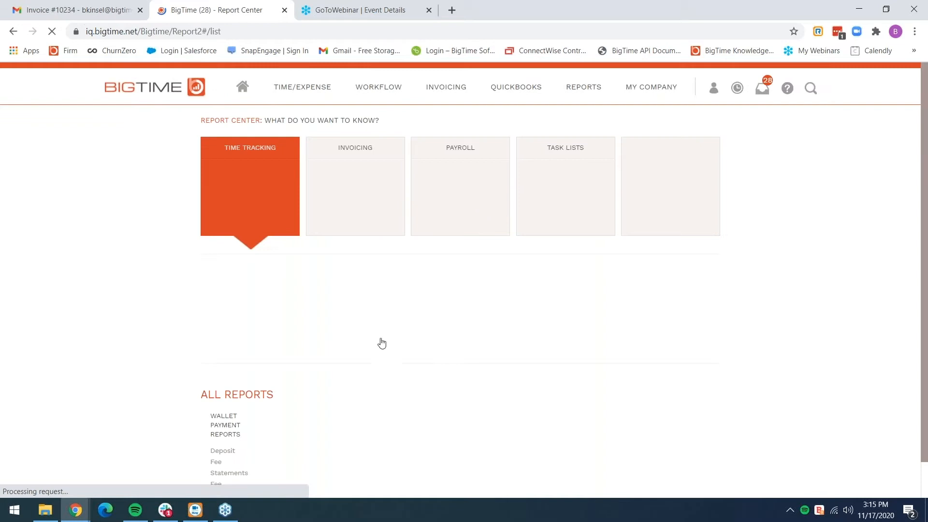
{"action": "scroll", "coordinate": [450, 402], "scroll_direction": "down", "scroll_amount": 1}
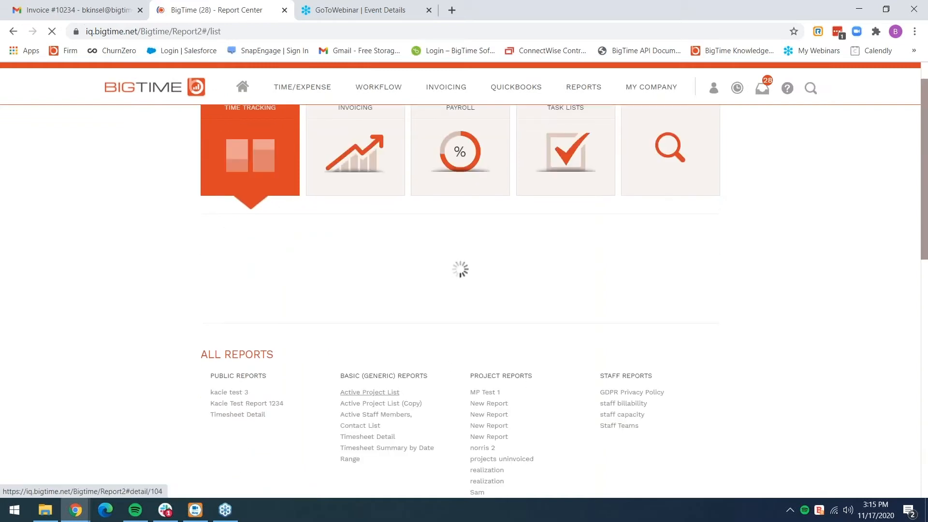
{"action": "left_click", "coordinate": [376, 410]}
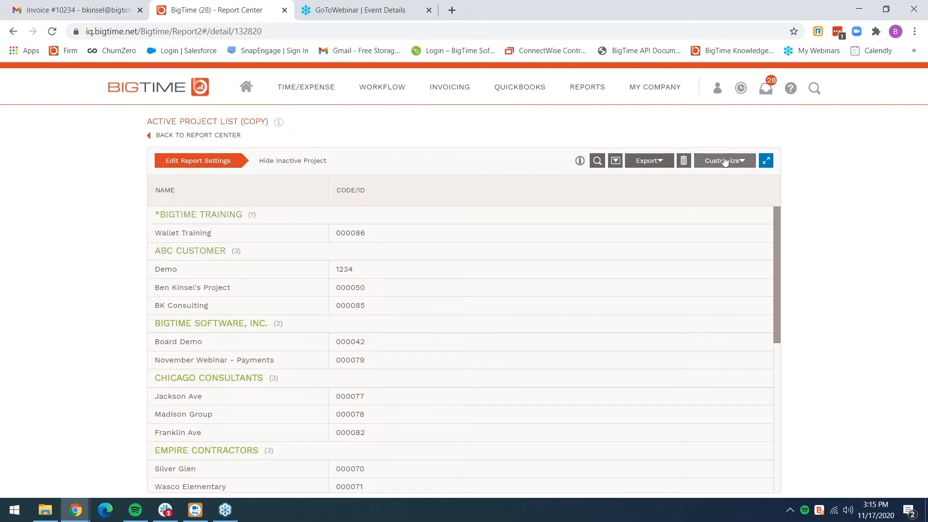
- Open the report for editing and browse the fields available to add as columns after Code/ID
{"action": "left_click", "coordinate": [724, 161]}
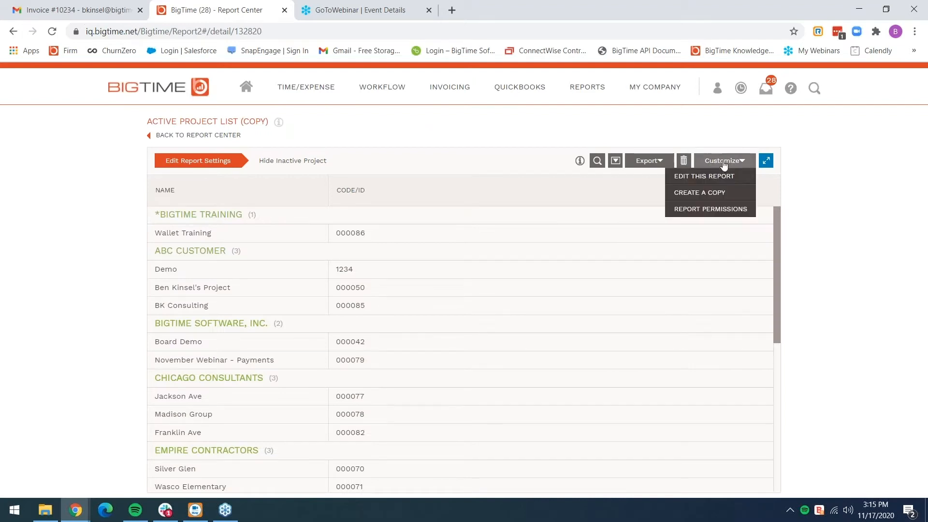
{"action": "left_click", "coordinate": [709, 178]}
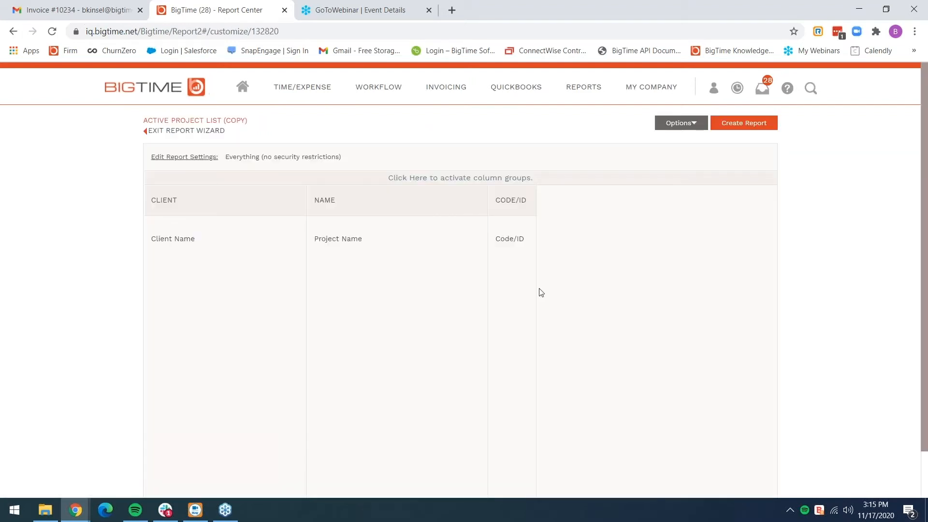
{"action": "left_click", "coordinate": [508, 318]}
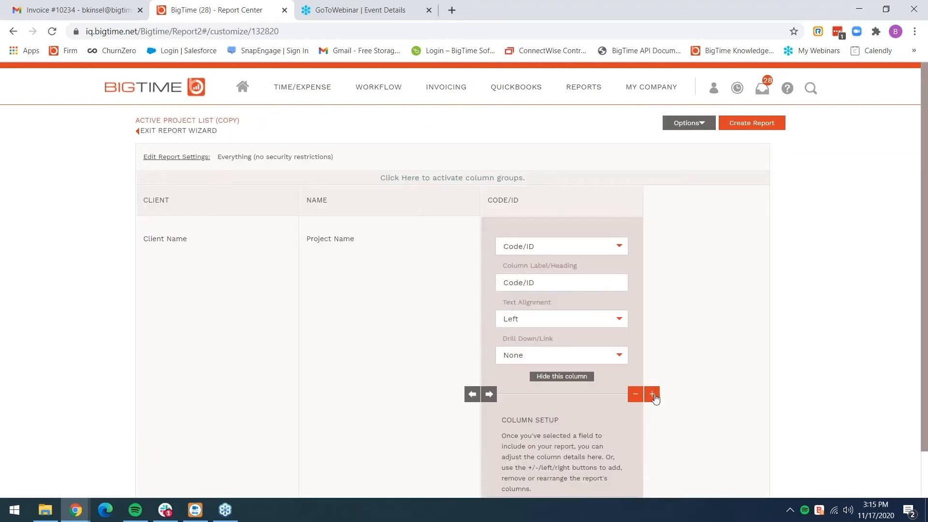
{"action": "left_click", "coordinate": [652, 395]}
{"action": "scroll", "coordinate": [599, 351], "scroll_direction": "down", "scroll_amount": 10}
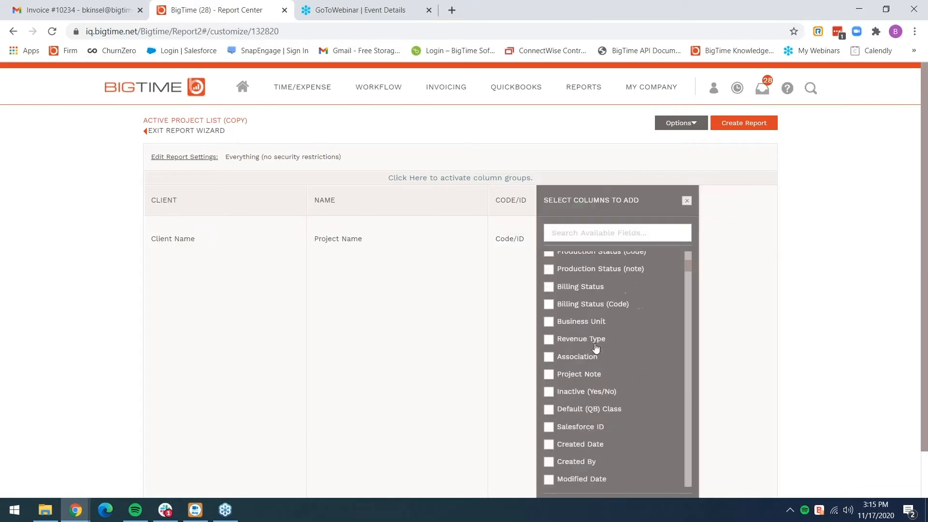
{"action": "scroll", "coordinate": [596, 348], "scroll_direction": "down", "scroll_amount": 1}
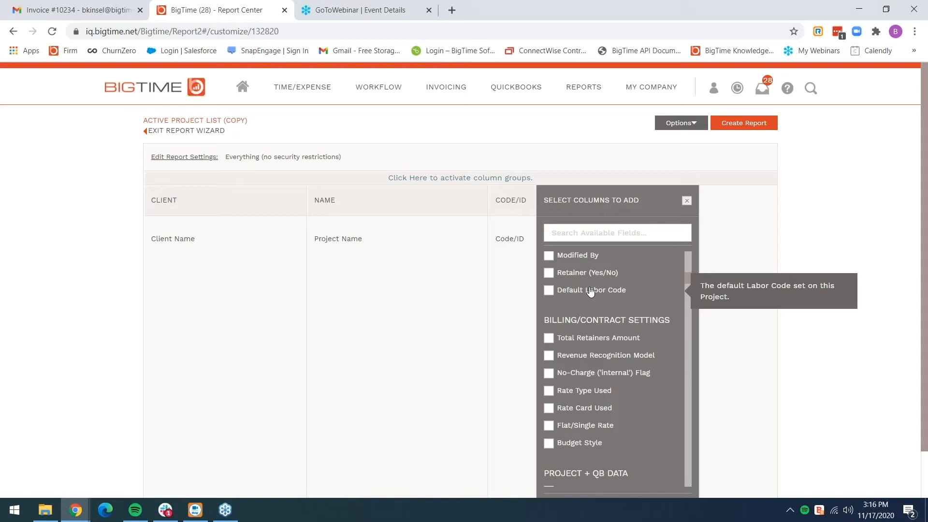
- Return to the home dashboard and open the first project under ABC Customer from the project list
{"action": "left_click", "coordinate": [167, 95]}
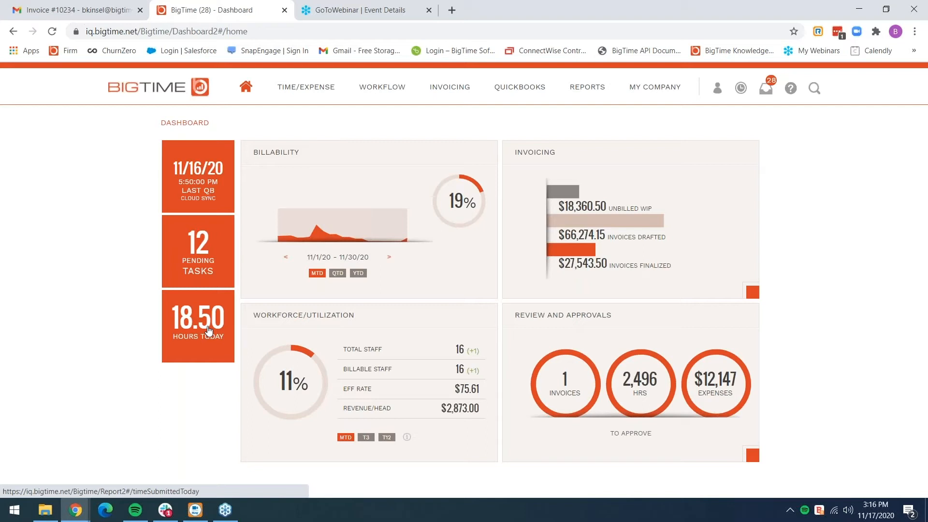
{"action": "mouse_move", "coordinate": [648, 106]}
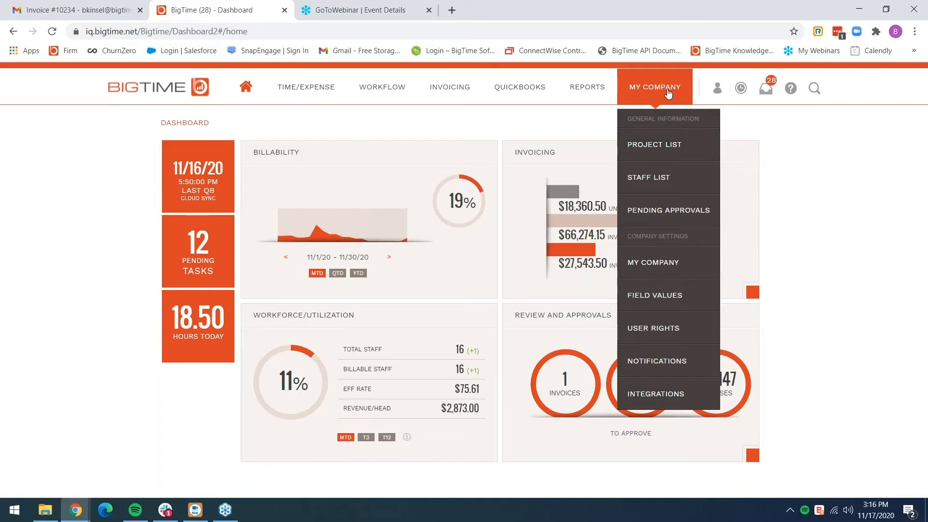
{"action": "left_click", "coordinate": [669, 158]}
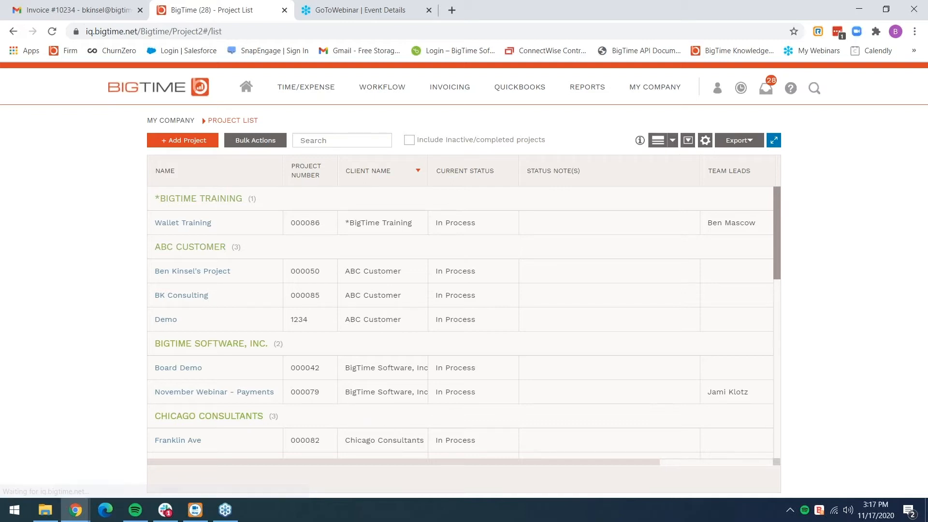
{"action": "left_click", "coordinate": [202, 272]}
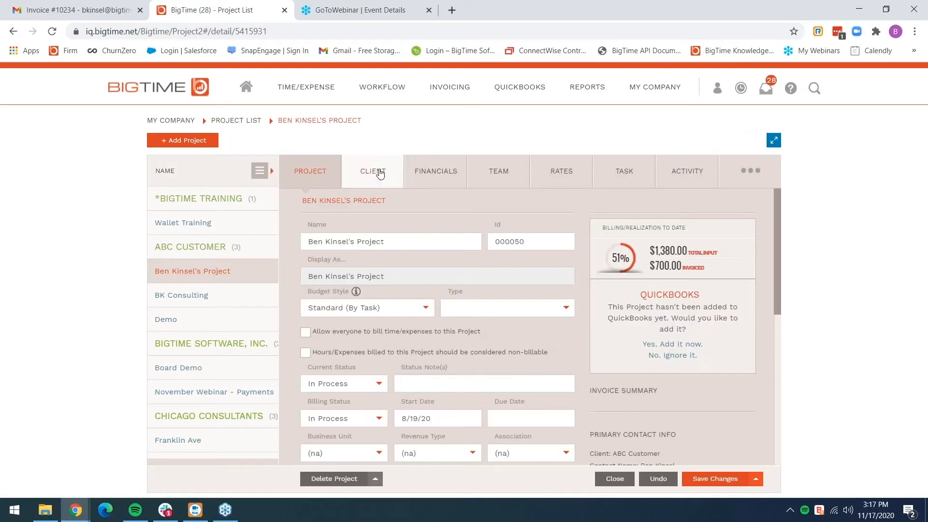
- View the project's client info and contacts, and open the client's portal settings
{"action": "left_click", "coordinate": [379, 174]}
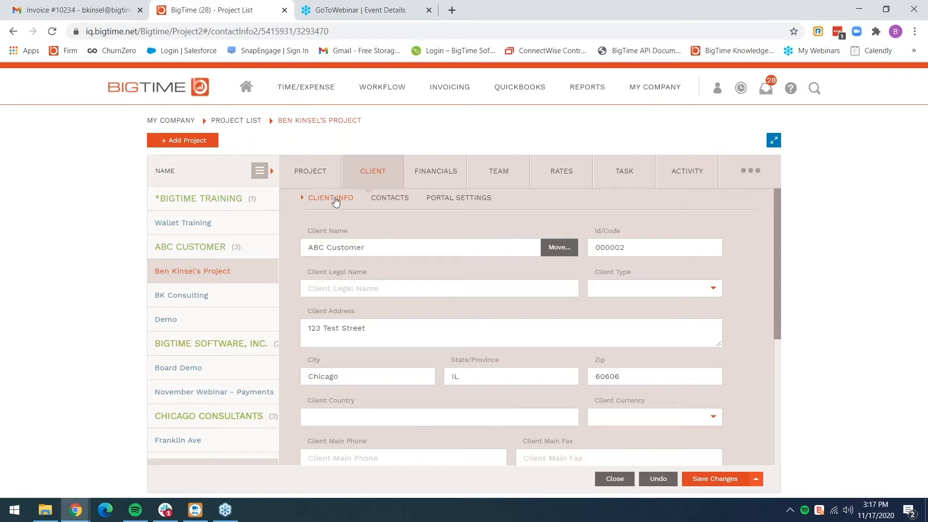
{"action": "left_click", "coordinate": [406, 202]}
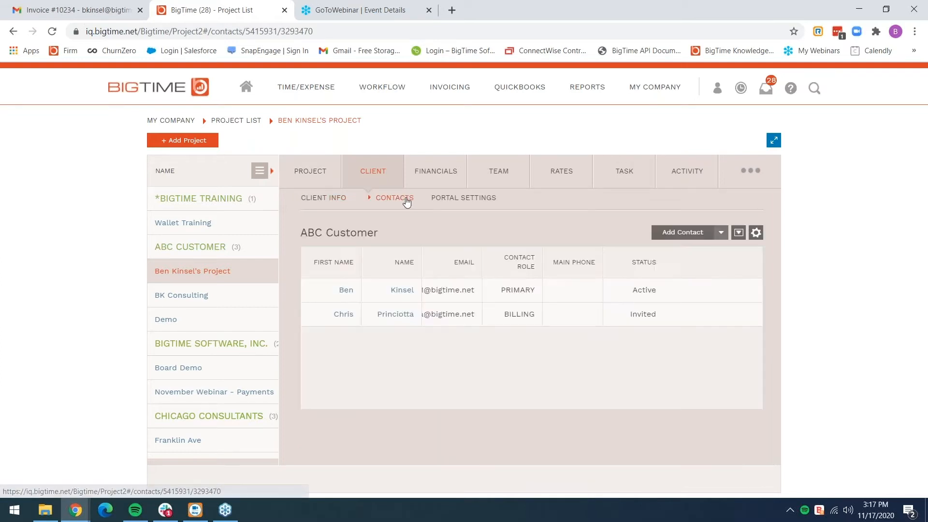
{"action": "left_click", "coordinate": [456, 202]}
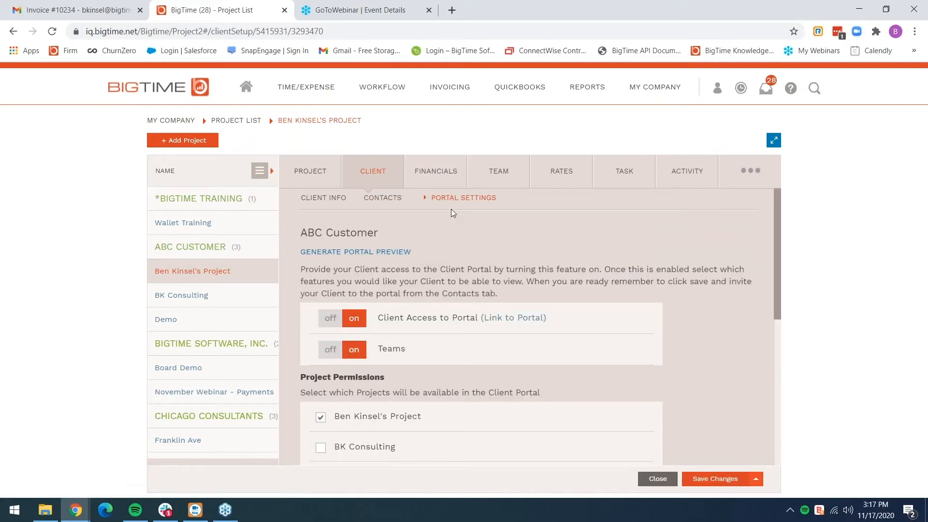
- Generate the ABC Customer portal preview, view its dashboard, and return to the project's portal settings
{"action": "left_click", "coordinate": [394, 257]}
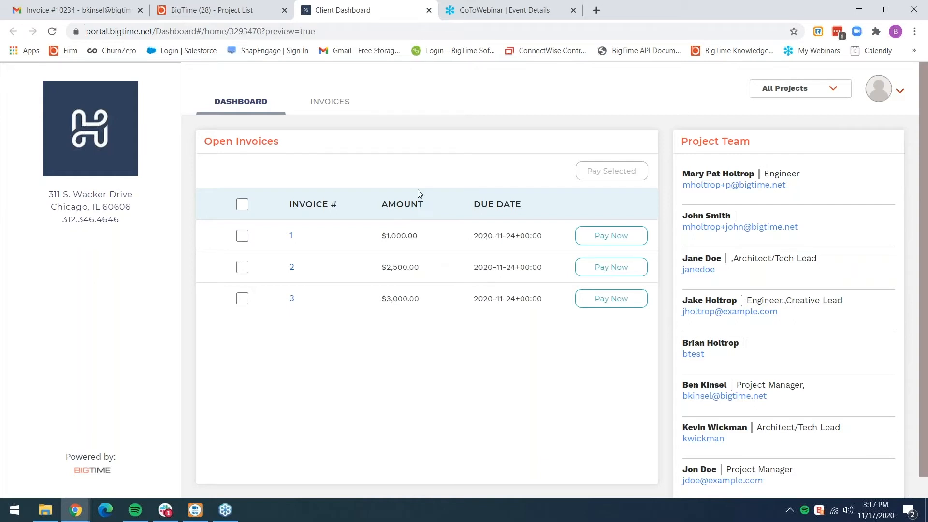
{"action": "left_click", "coordinate": [220, 8]}
{"action": "left_click", "coordinate": [386, 252]}
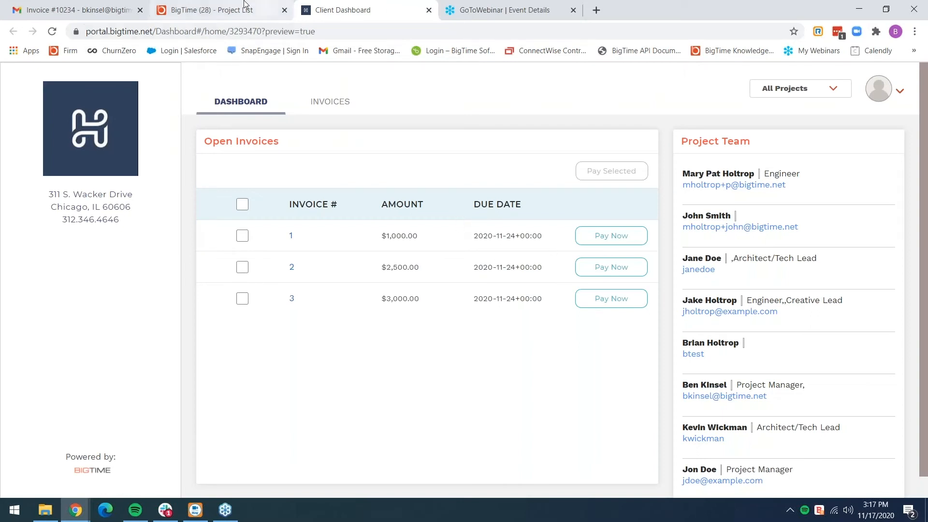
{"action": "left_click", "coordinate": [259, 7]}
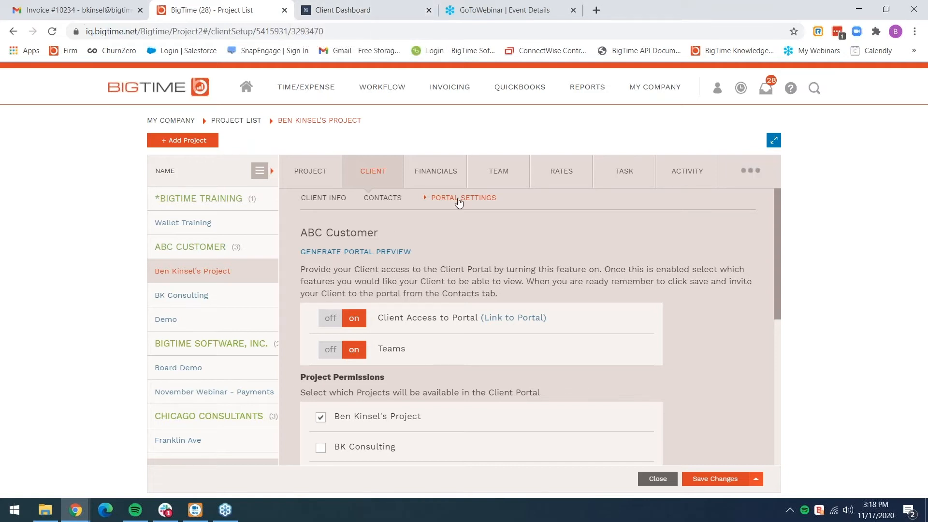
- Examine the client portal's access and Teams switches and its project permissions, including the BK Consulting entry
{"action": "scroll", "coordinate": [451, 258], "scroll_direction": "down", "scroll_amount": 1}
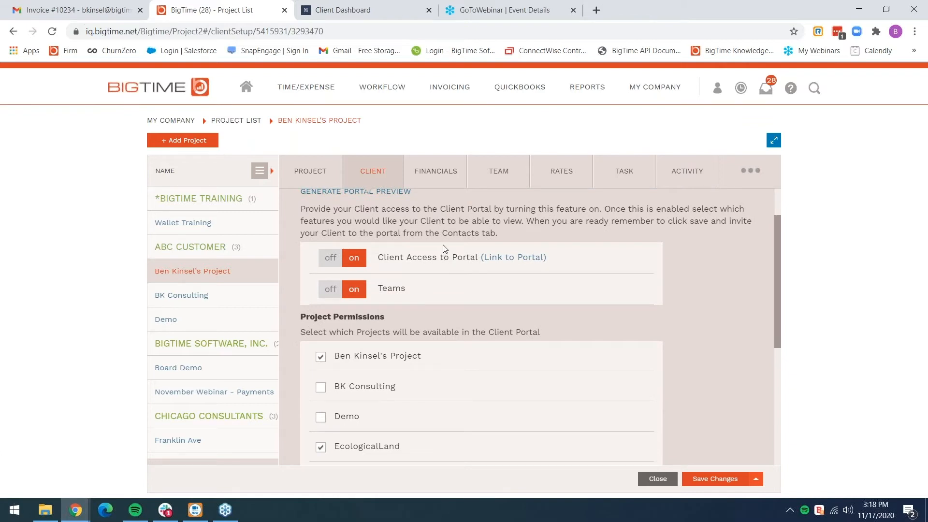
{"action": "scroll", "coordinate": [443, 246], "scroll_direction": "up", "scroll_amount": 1}
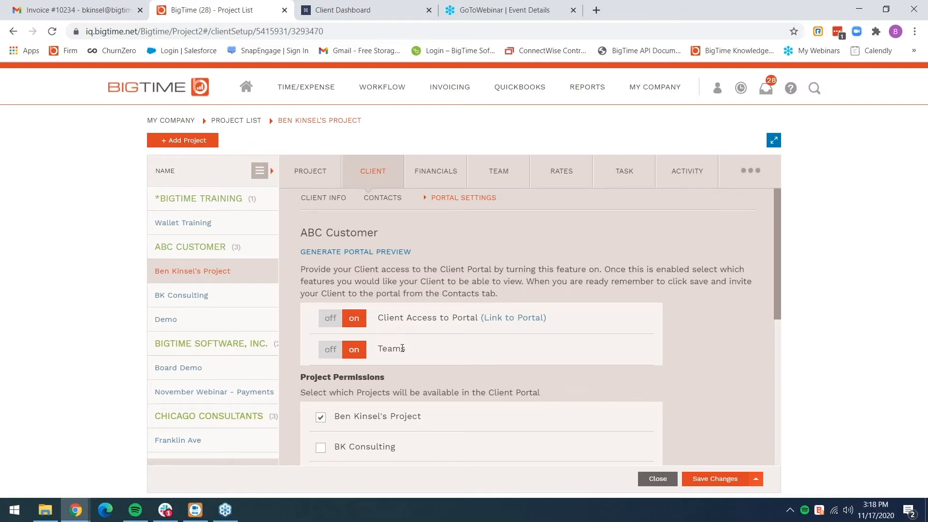
{"action": "scroll", "coordinate": [403, 339], "scroll_direction": "down", "scroll_amount": 3}
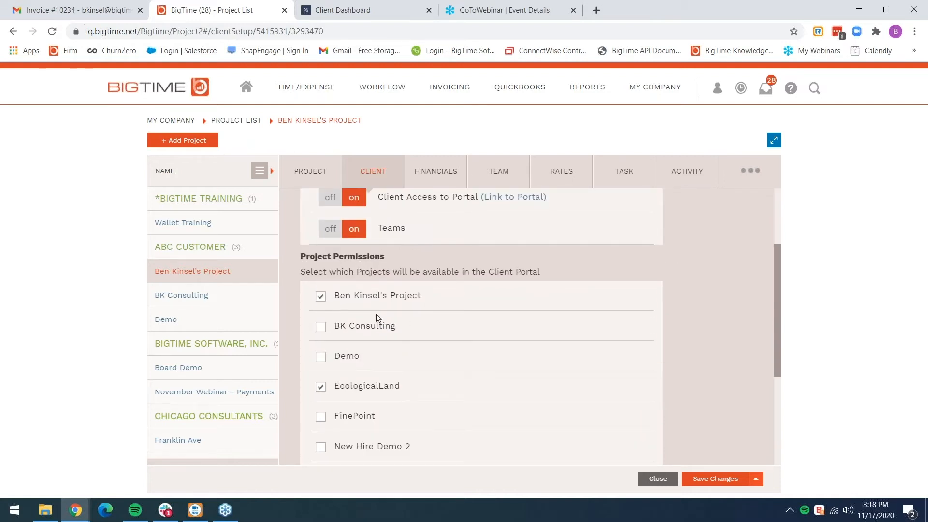
{"action": "scroll", "coordinate": [417, 334], "scroll_direction": "up", "scroll_amount": 3}
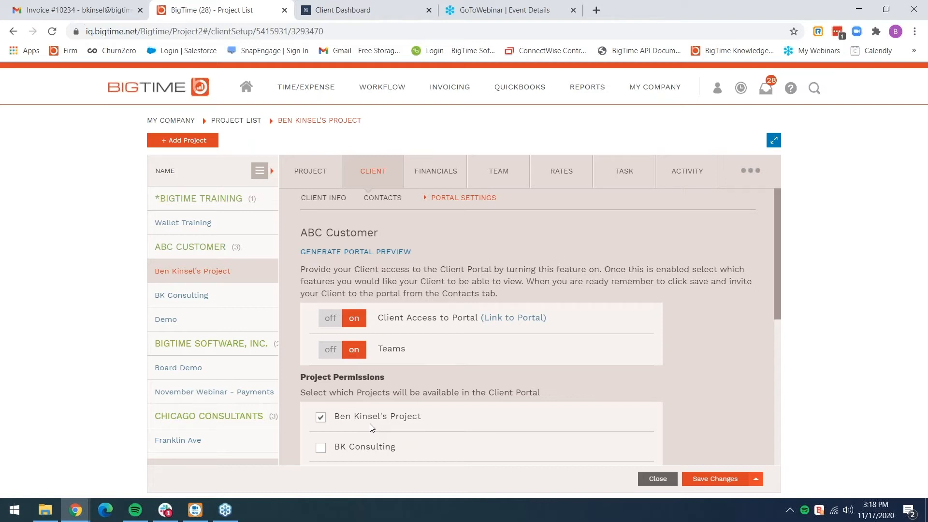
{"action": "left_click_drag", "start_coordinate": [356, 426], "coordinate": [421, 416]}
{"action": "left_click", "coordinate": [429, 417]}
{"action": "left_click", "coordinate": [323, 448]}
- Review the billing contact's general info, project role and client portal access options, and close the contact without saving
{"action": "left_click", "coordinate": [382, 198]}
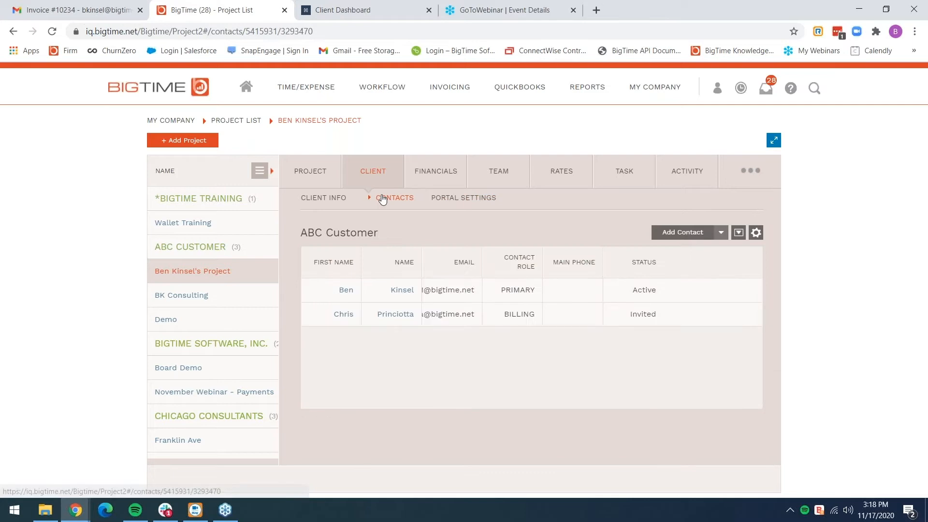
{"action": "left_click", "coordinate": [349, 319]}
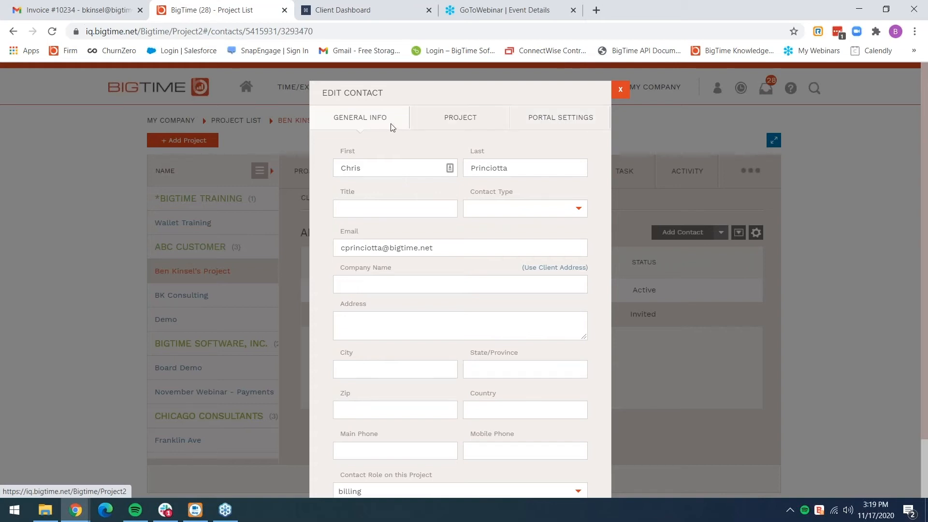
{"action": "left_click", "coordinate": [433, 124]}
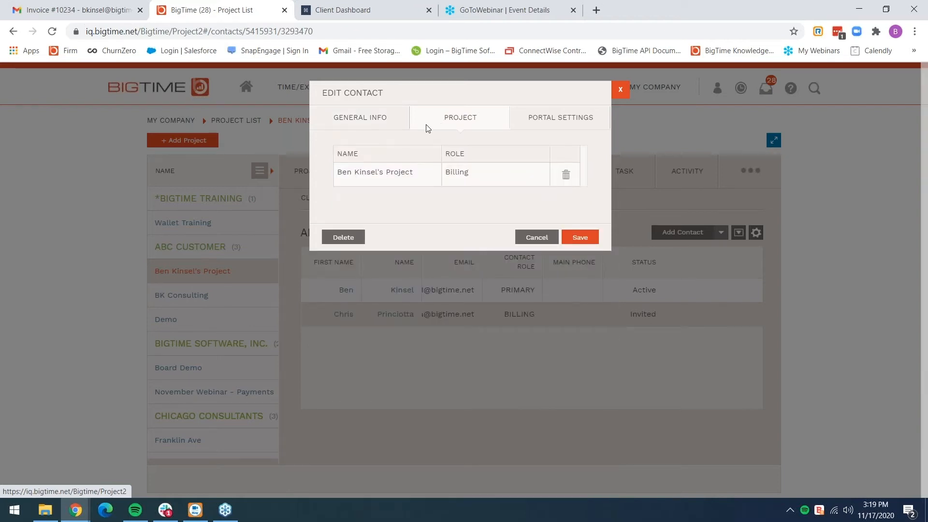
{"action": "left_click", "coordinate": [532, 127]}
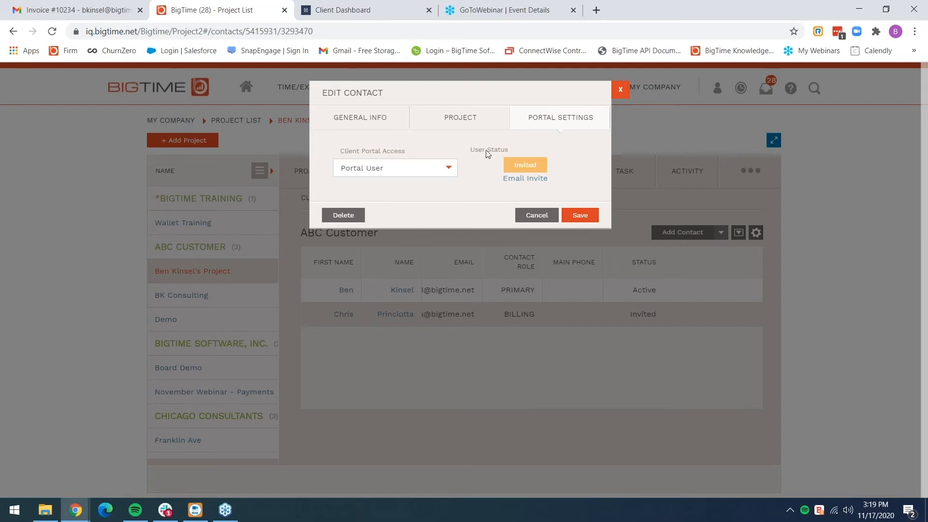
{"action": "left_click", "coordinate": [454, 170]}
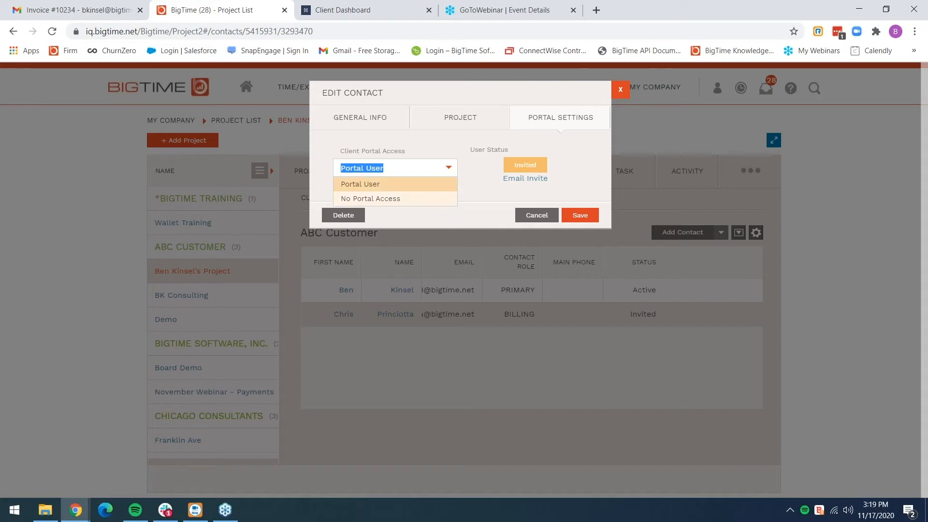
{"action": "left_click", "coordinate": [442, 209]}
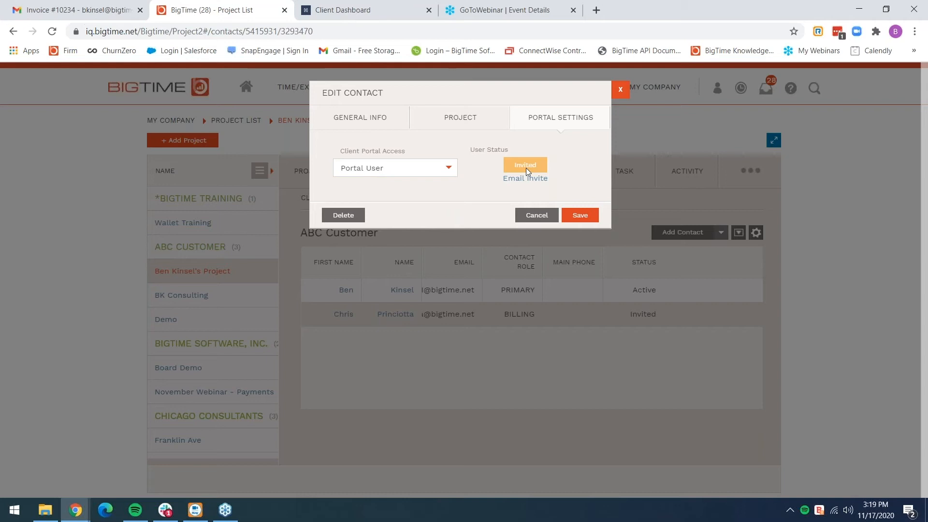
{"action": "left_click", "coordinate": [621, 90]}
- Check the primary contact's portal settings and close the contact without saving
{"action": "left_click", "coordinate": [345, 291]}
{"action": "left_click", "coordinate": [557, 120]}
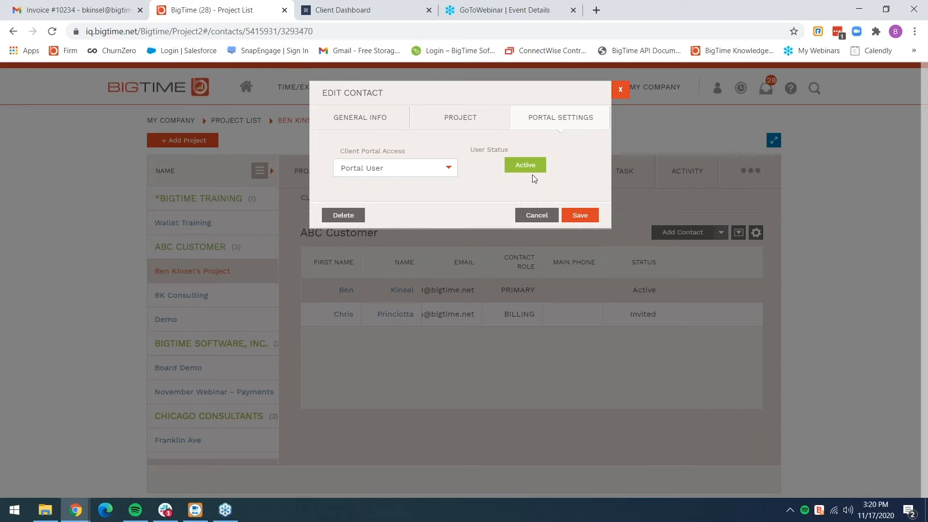
{"action": "left_click", "coordinate": [621, 90]}
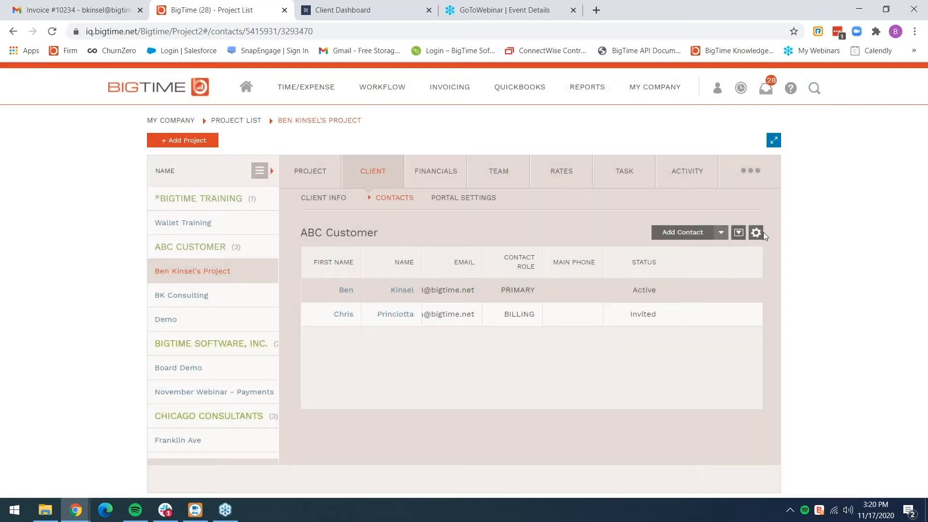
- Browse the fields available as columns in the ABC Customer contacts list and cancel without applying any change
{"action": "left_click", "coordinate": [757, 234]}
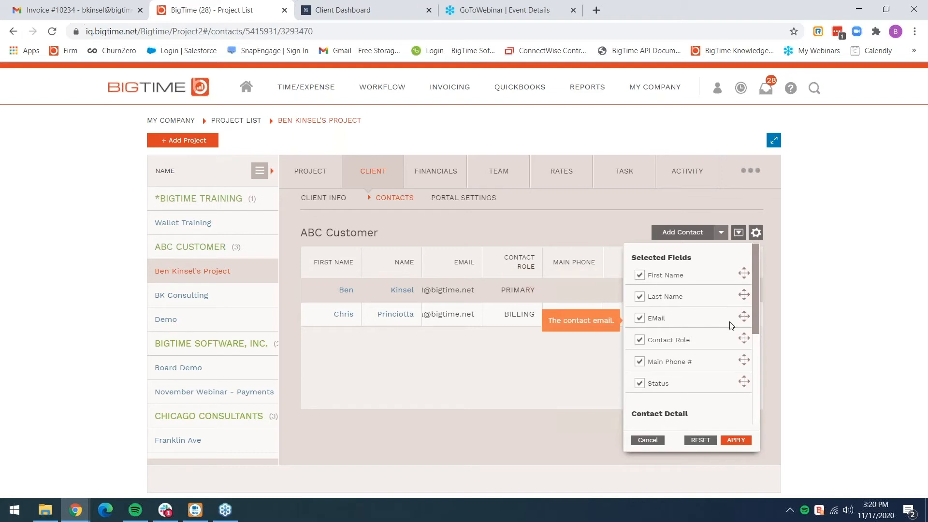
{"action": "scroll", "coordinate": [706, 329], "scroll_direction": "down", "scroll_amount": 2}
{"action": "scroll", "coordinate": [674, 343], "scroll_direction": "down", "scroll_amount": 1}
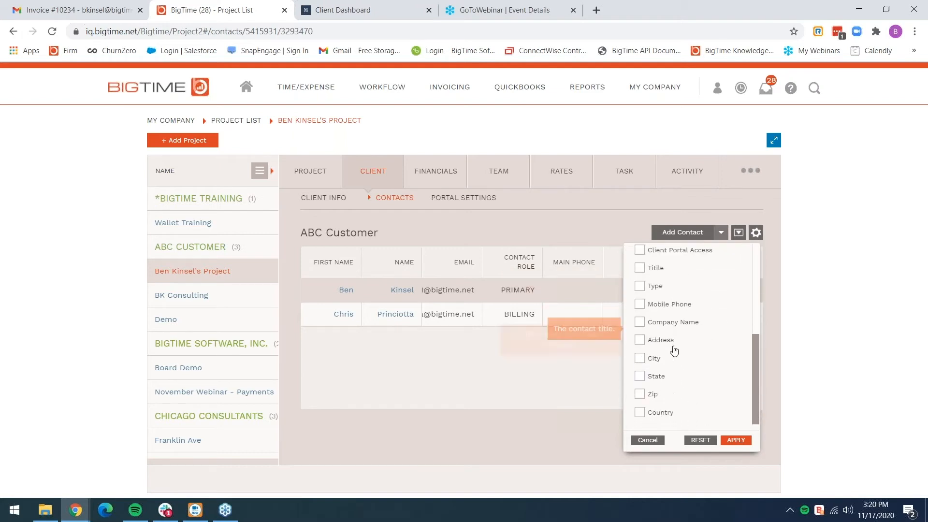
{"action": "scroll", "coordinate": [640, 338], "scroll_direction": "up", "scroll_amount": 1}
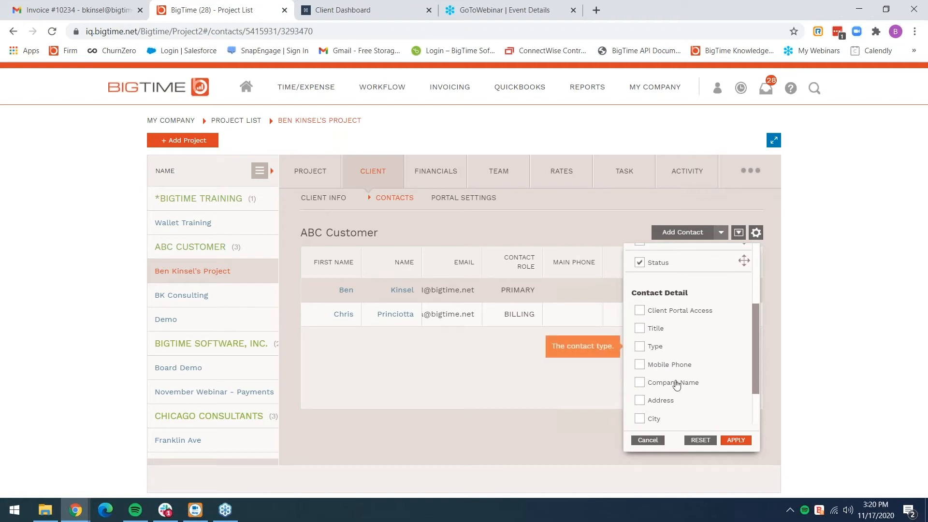
{"action": "scroll", "coordinate": [657, 400], "scroll_direction": "down", "scroll_amount": 2}
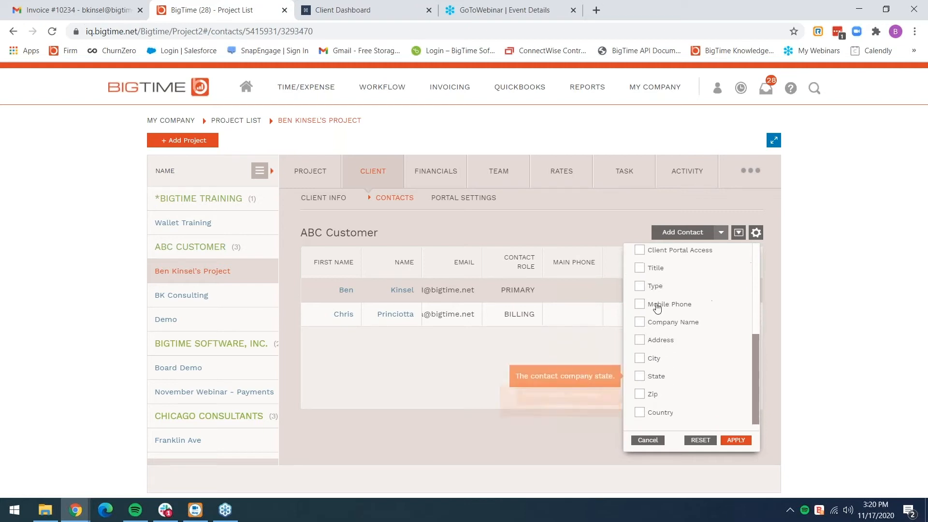
{"action": "left_click", "coordinate": [648, 441]}
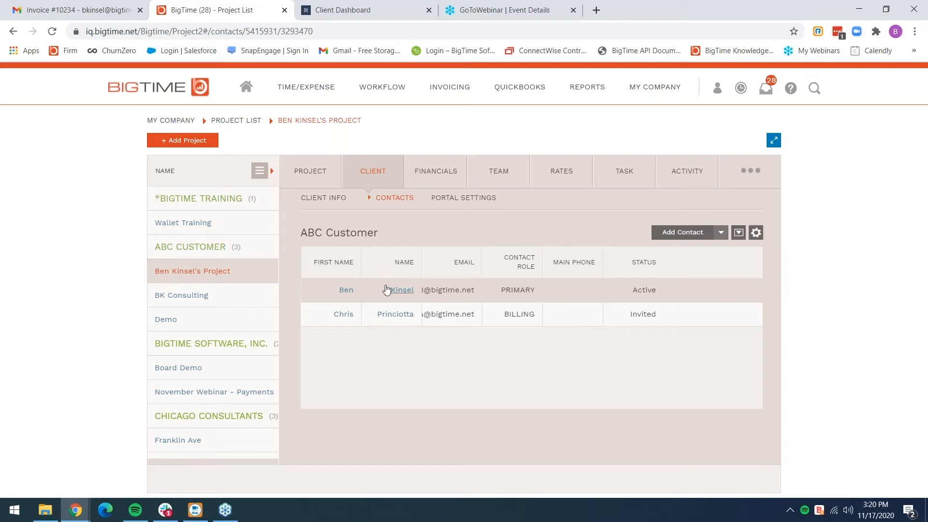
- Change the email domain of ABC Customer's billing contact to gmail.com and save the contact
{"action": "left_click", "coordinate": [344, 316]}
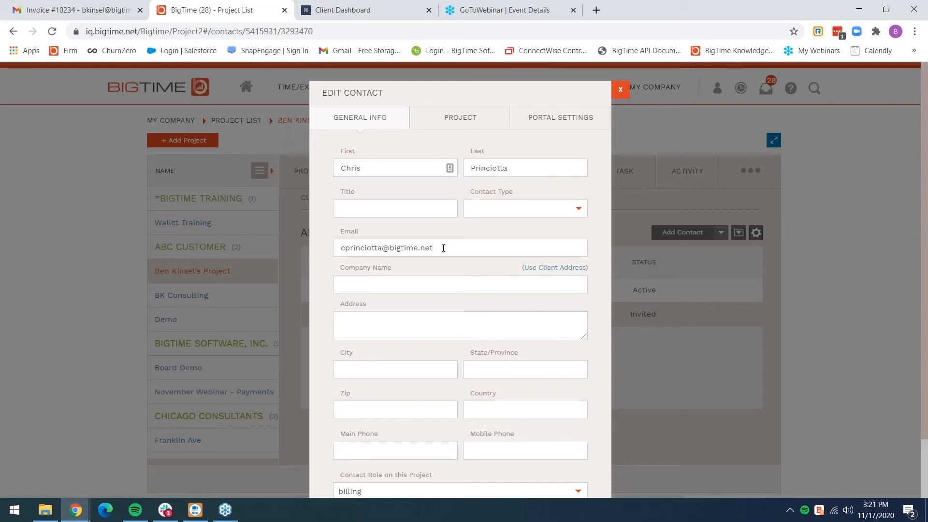
{"action": "key", "text": "ctrl+a"}
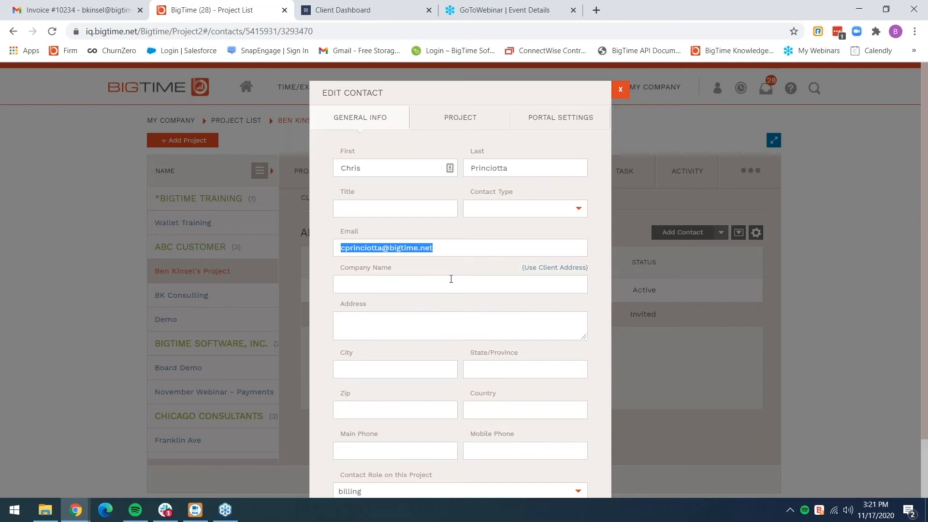
{"action": "left_click", "coordinate": [443, 248]}
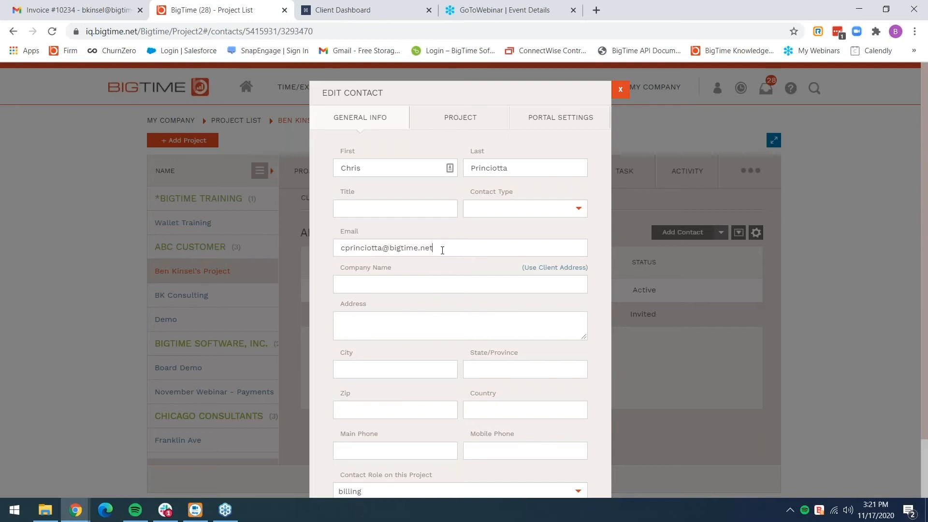
{"action": "key", "text": "BackSpace"}
{"action": "key", "text": "BackSpace"}
{"action": "key", "text": "BackSpace"}
{"action": "key", "text": "BackSpace"}
{"action": "key", "text": "BackSpace"}
{"action": "key", "text": "BackSpace"}
{"action": "key", "text": "BackSpace"}
{"action": "key", "text": "BackSpace"}
{"action": "key", "text": "BackSpace"}
{"action": "type", "text": "gmail.com"}
{"action": "scroll", "coordinate": [466, 308], "scroll_direction": "down", "scroll_amount": 2}
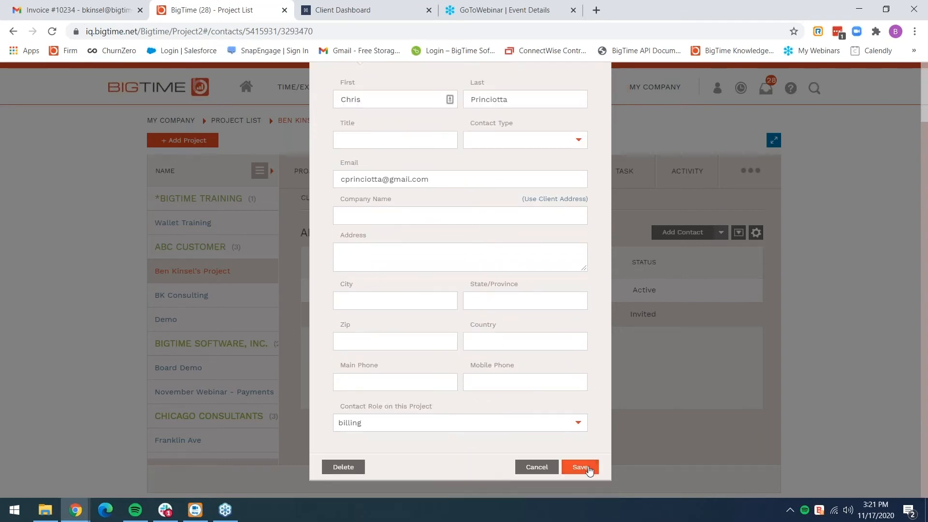
{"action": "left_click", "coordinate": [585, 468]}
{"action": "left_click", "coordinate": [630, 435]}
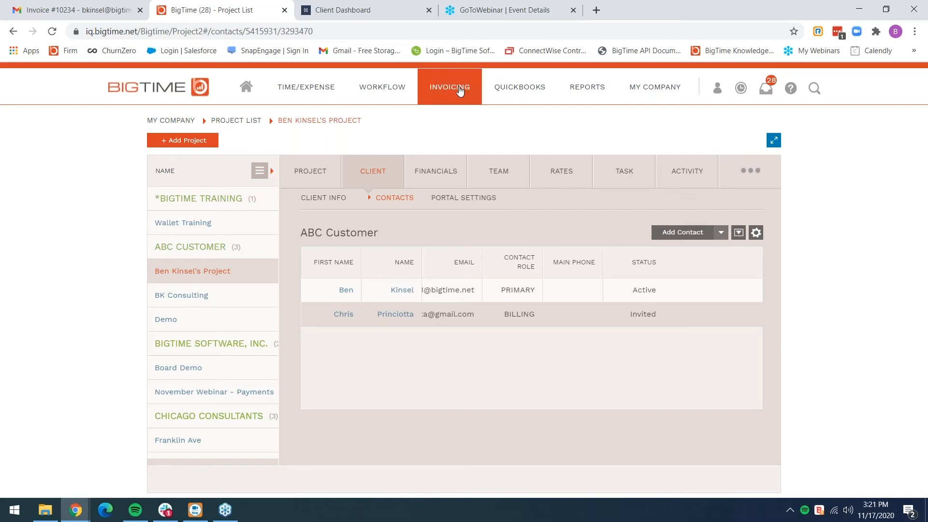
- Open the Silver Glen draft invoice from the invoicing overview and examine its status, dates and ACH and credit card payment options
{"action": "mouse_move", "coordinate": [457, 89]}
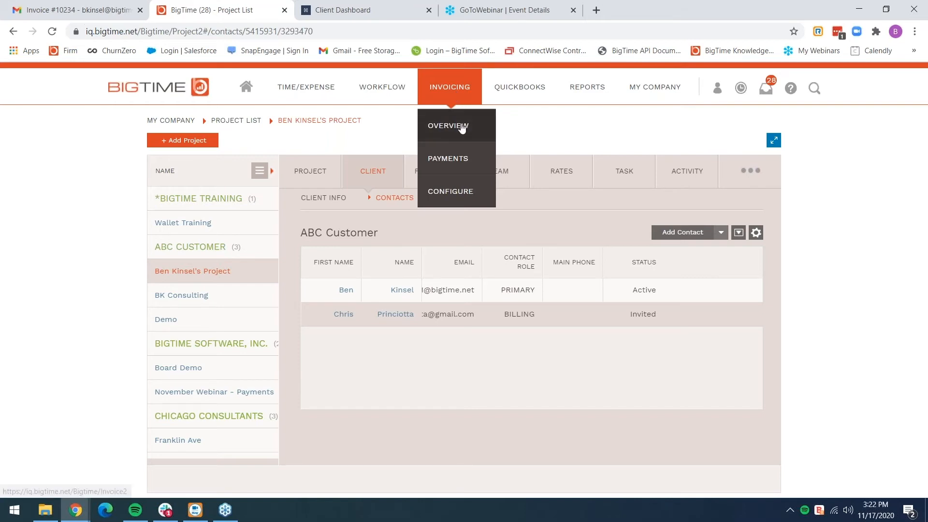
{"action": "left_click", "coordinate": [438, 127]}
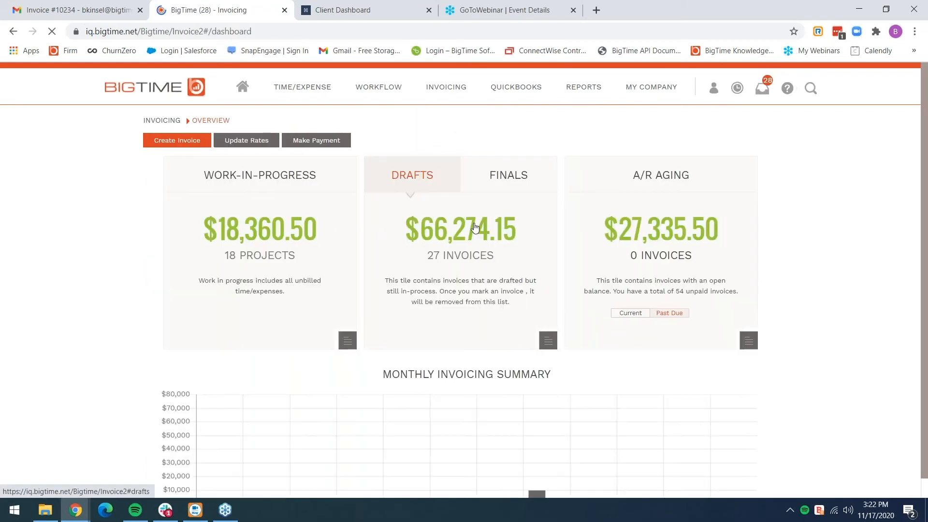
{"action": "left_click", "coordinate": [473, 227]}
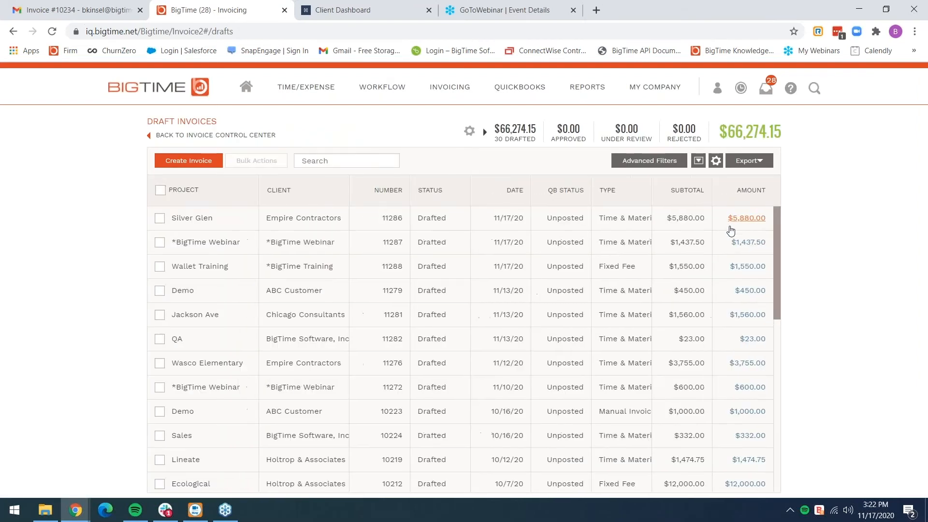
{"action": "left_click", "coordinate": [743, 226]}
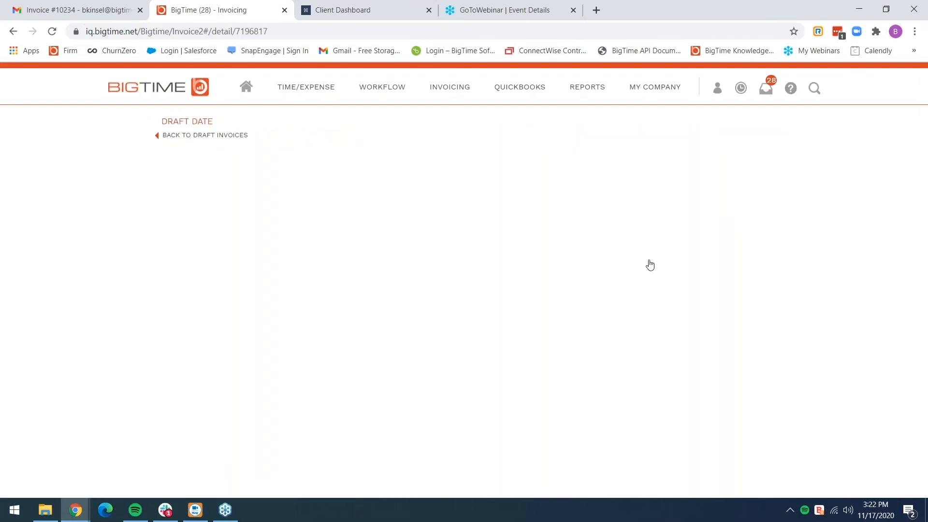
{"action": "scroll", "coordinate": [604, 310], "scroll_direction": "down", "scroll_amount": 2}
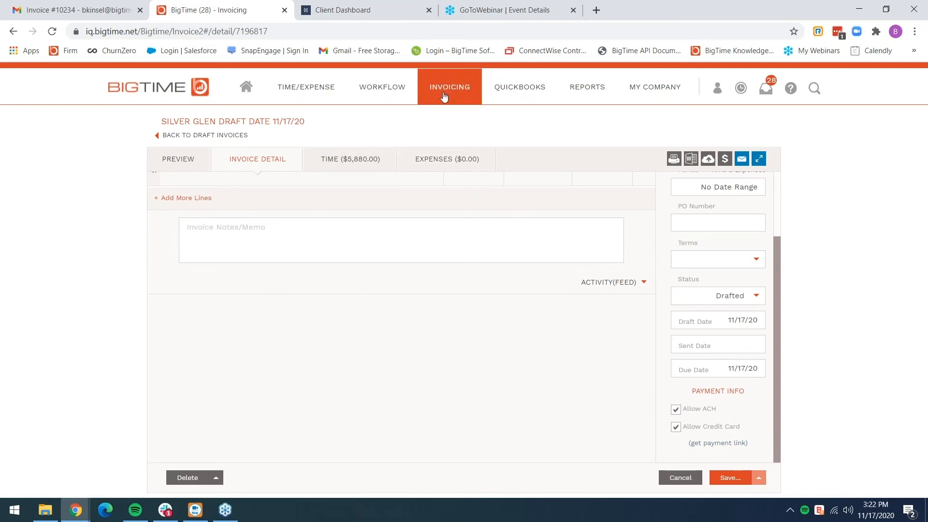
- Return to the draft invoices, select the Silver Glen, *BigTime Webinar 11287 and Wallet Training drafts, and open their bulk actions
{"action": "left_click", "coordinate": [447, 127]}
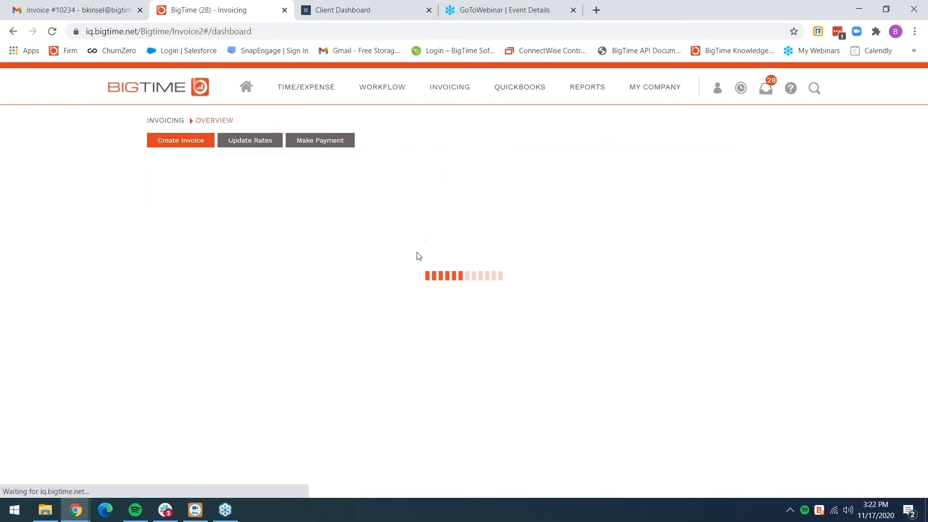
{"action": "left_click", "coordinate": [478, 227]}
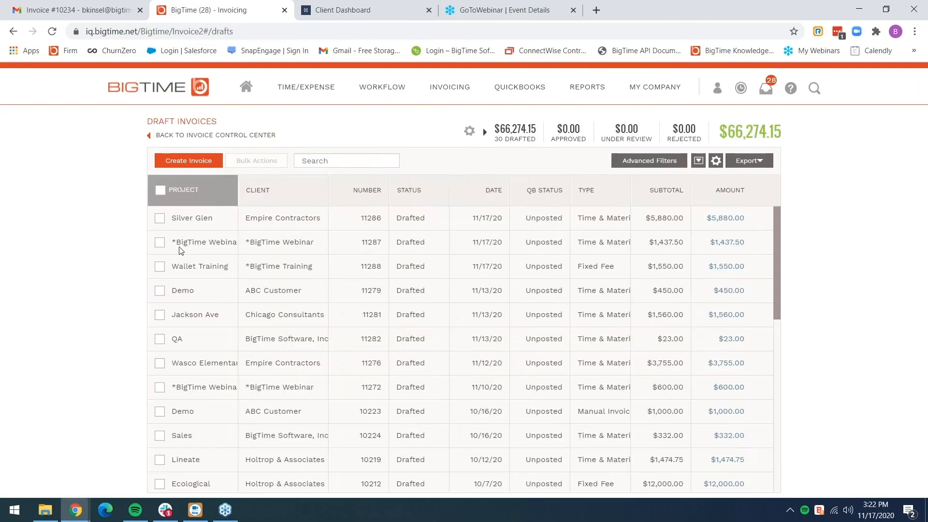
{"action": "left_click", "coordinate": [159, 218]}
{"action": "left_click", "coordinate": [159, 242]}
{"action": "left_click", "coordinate": [159, 266]}
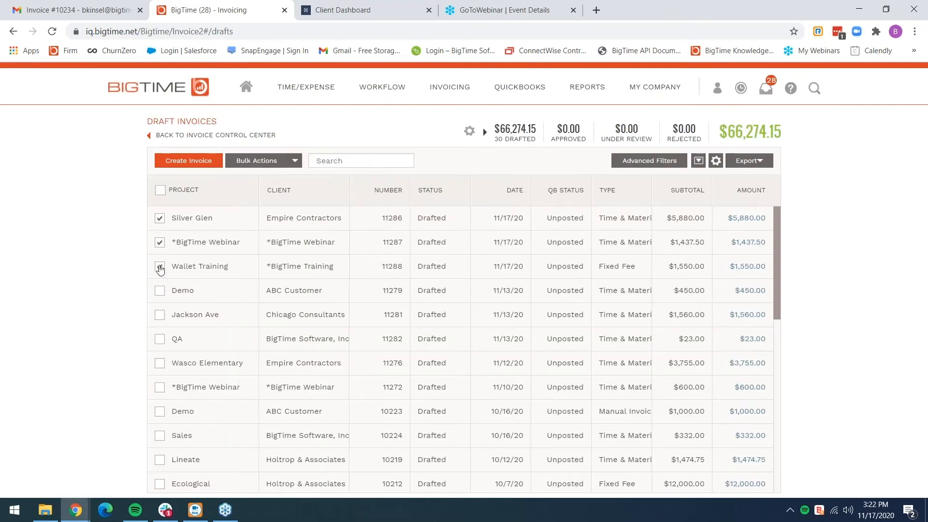
{"action": "left_click", "coordinate": [294, 160]}
- Switch to Gmail and examine the Holtrop & Associates invoice email, including its message, Pay Invoice option and client portal login link
{"action": "left_click", "coordinate": [107, 10]}
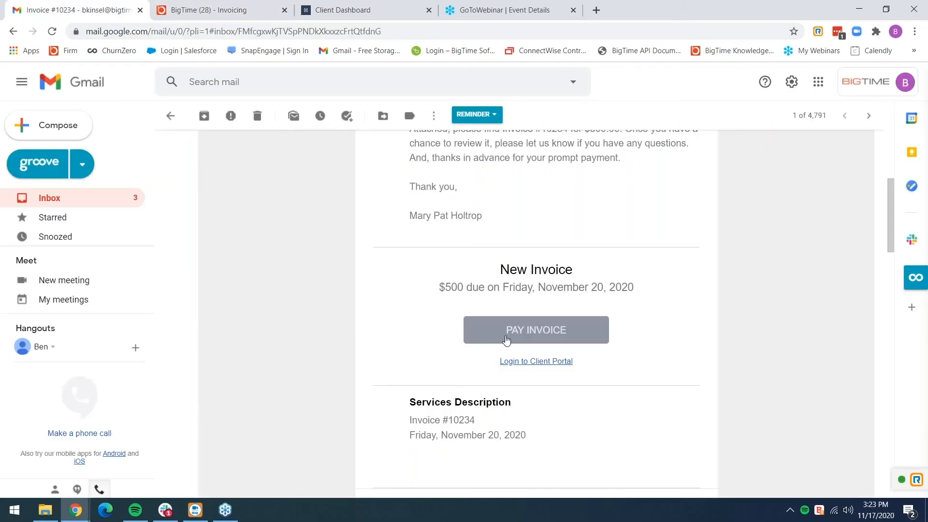
{"action": "scroll", "coordinate": [507, 340], "scroll_direction": "up", "scroll_amount": 3}
{"action": "scroll", "coordinate": [508, 346], "scroll_direction": "up", "scroll_amount": 2}
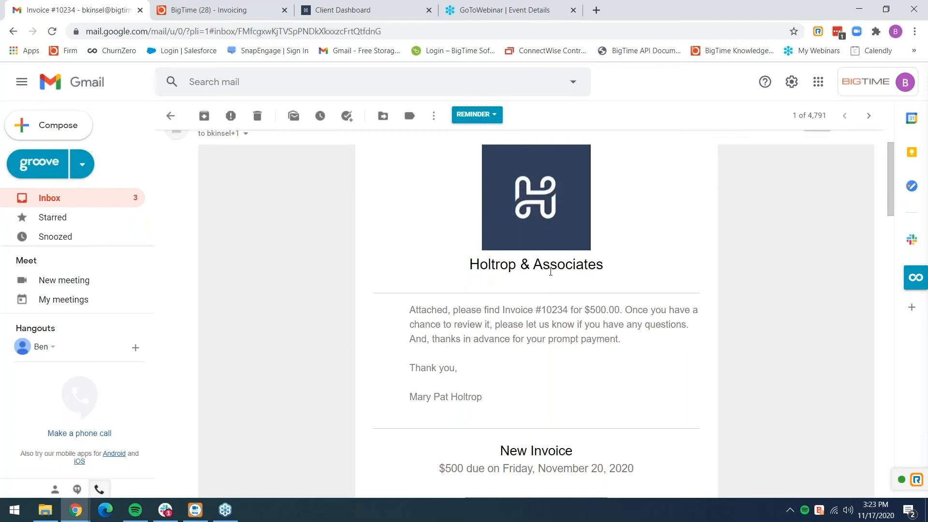
{"action": "scroll", "coordinate": [550, 272], "scroll_direction": "down", "scroll_amount": 1}
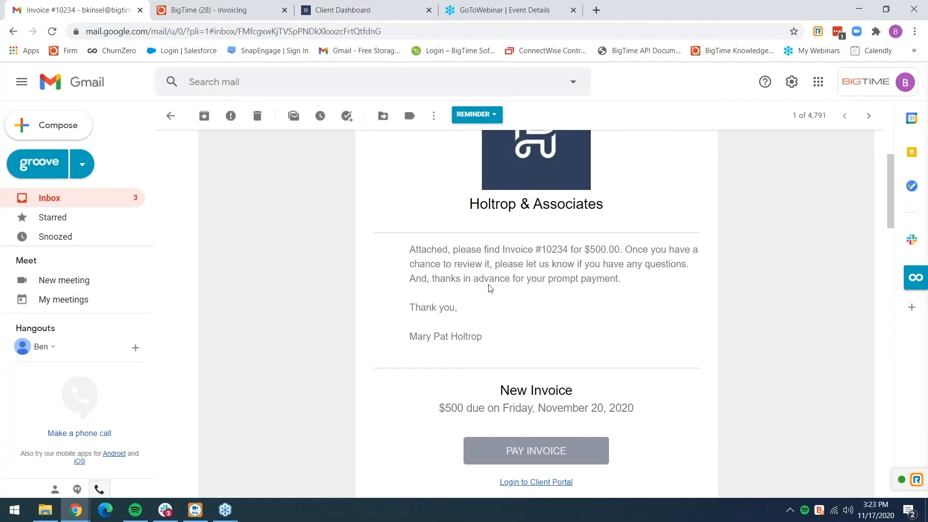
{"action": "scroll", "coordinate": [551, 355], "scroll_direction": "down", "scroll_amount": 1}
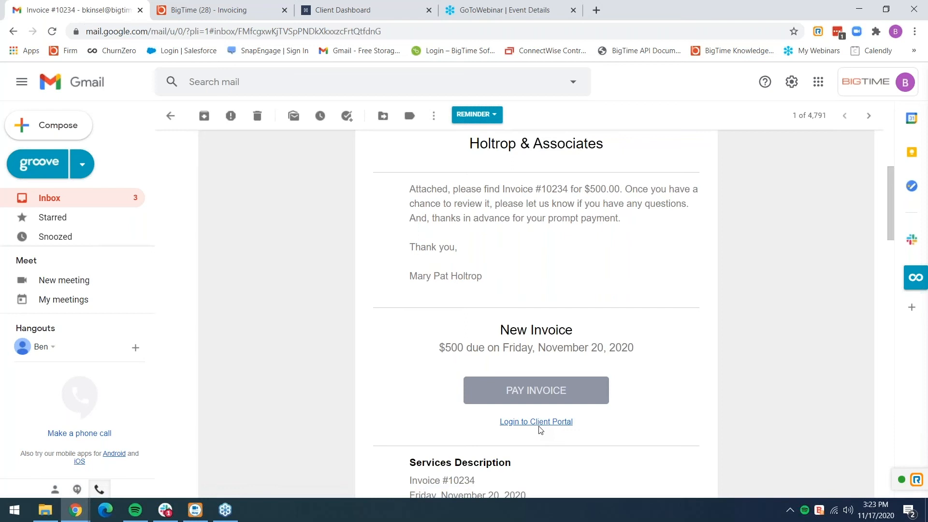
- Switch back to BigTime and view the client portal settings of ABC Customer through its project 000050
{"action": "left_click", "coordinate": [216, 6]}
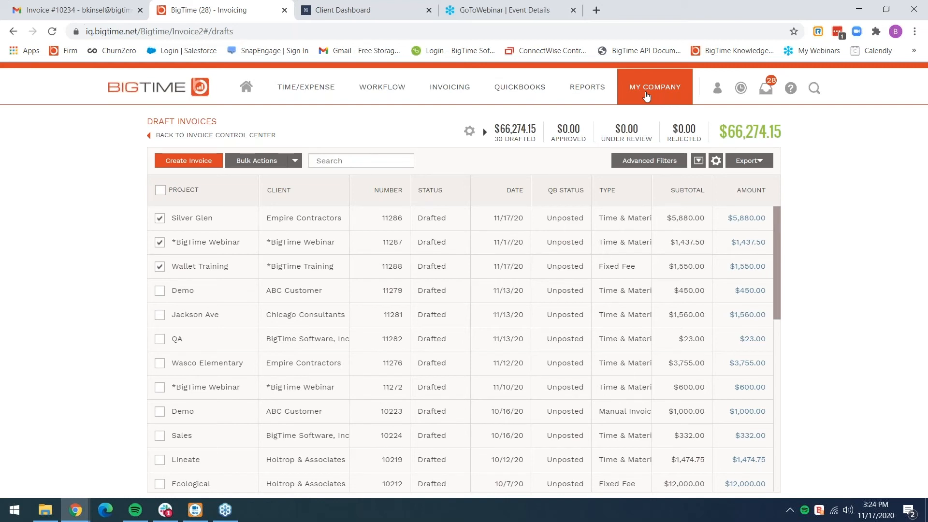
{"action": "left_click", "coordinate": [647, 96]}
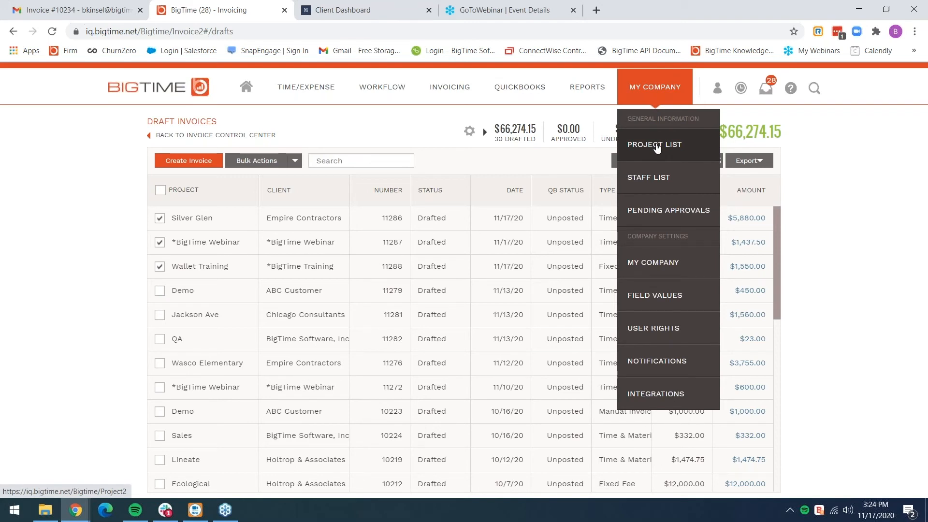
{"action": "left_click", "coordinate": [657, 148]}
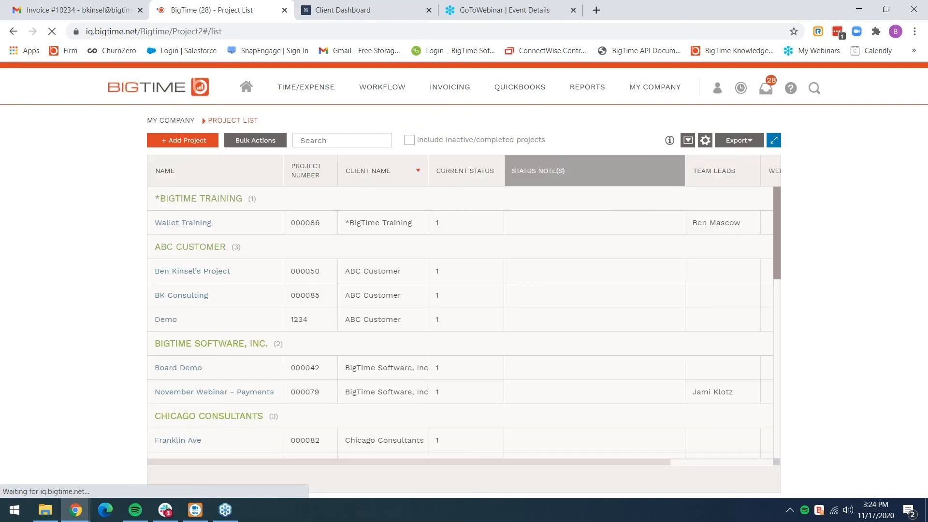
{"action": "left_click", "coordinate": [230, 275]}
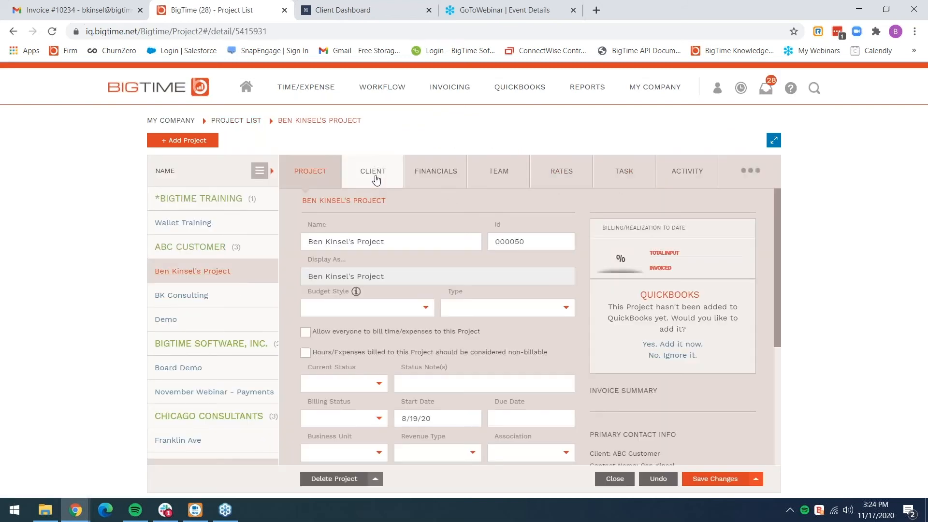
{"action": "left_click", "coordinate": [382, 173]}
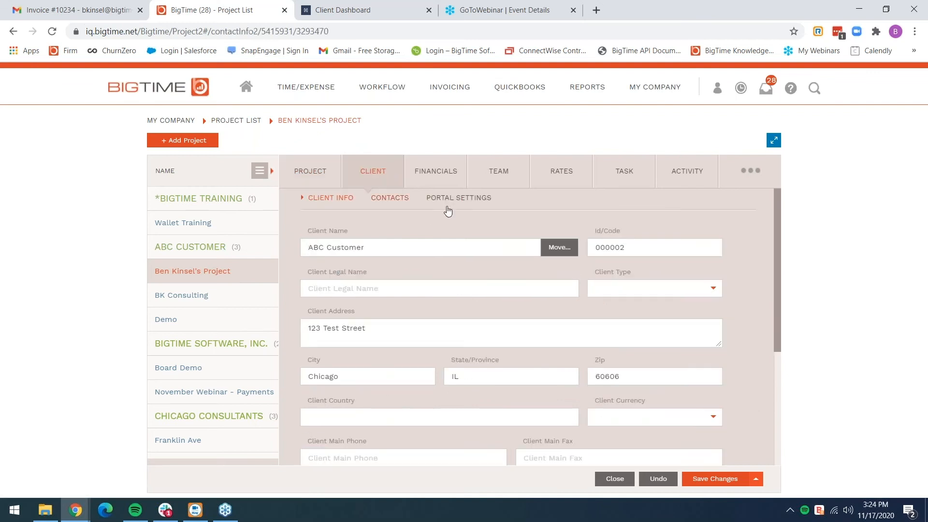
{"action": "left_click", "coordinate": [462, 207]}
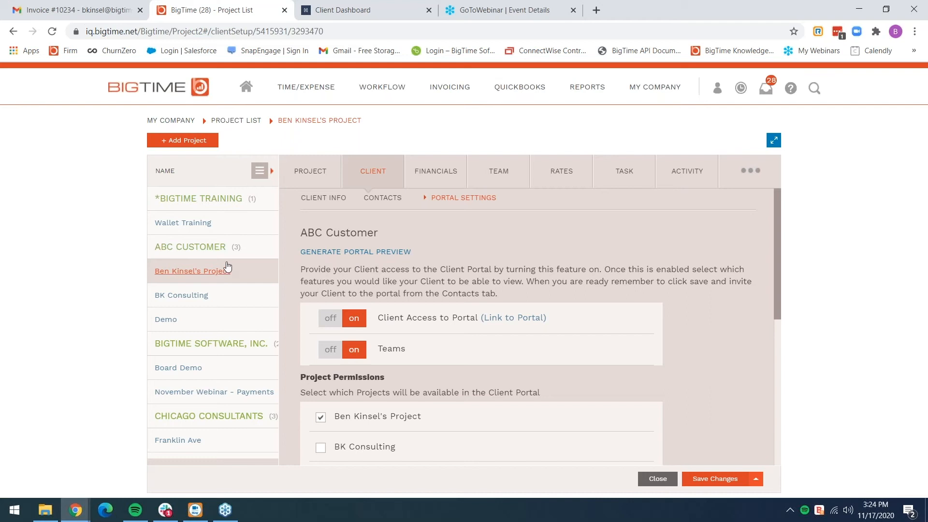
- Start a bulk update of the projects Wallet Training, BK Consulting and ABC Customer's 000050 from the project list
{"action": "mouse_move", "coordinate": [653, 88]}
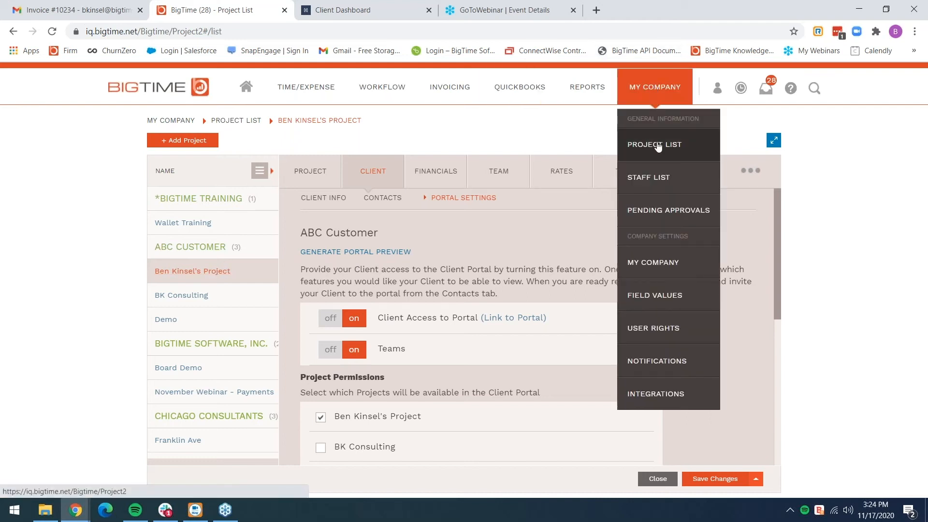
{"action": "left_click", "coordinate": [657, 146]}
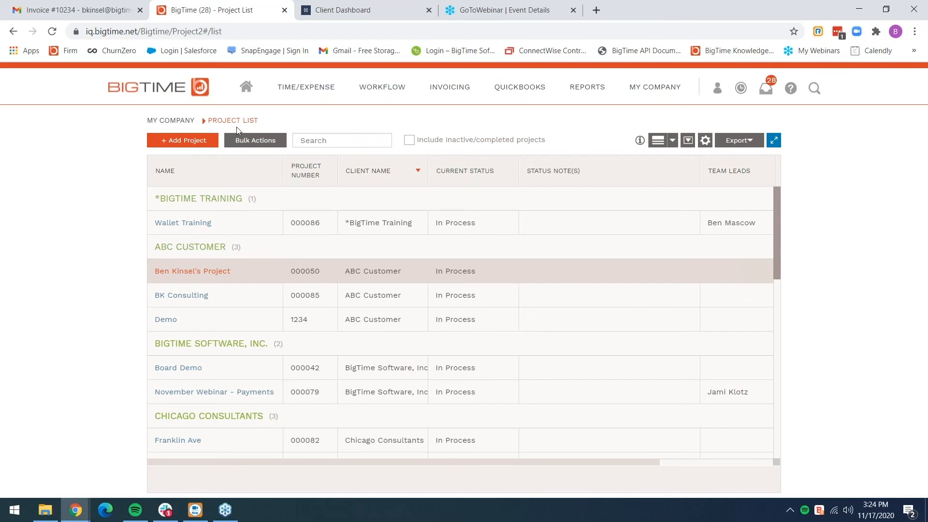
{"action": "left_click", "coordinate": [263, 141]}
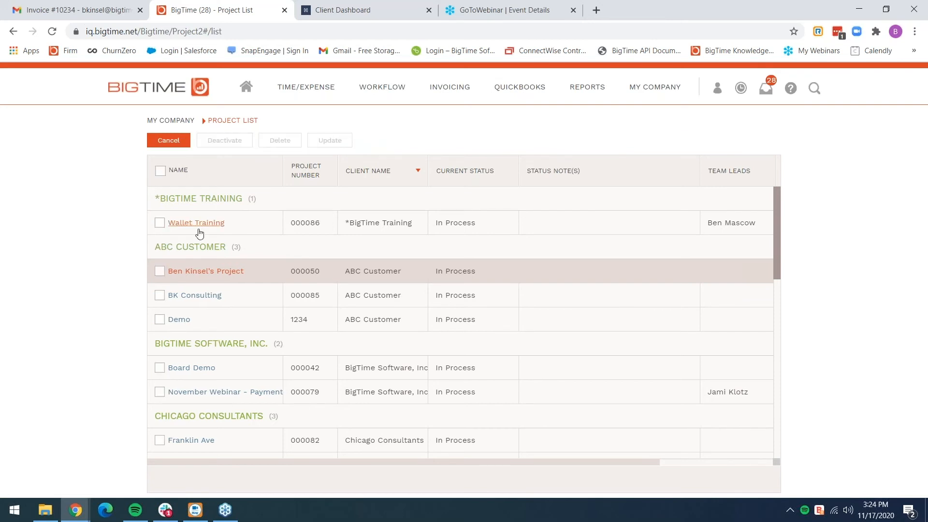
{"action": "left_click", "coordinate": [160, 223]}
{"action": "left_click", "coordinate": [159, 271]}
{"action": "left_click", "coordinate": [160, 296]}
{"action": "left_click", "coordinate": [329, 143]}
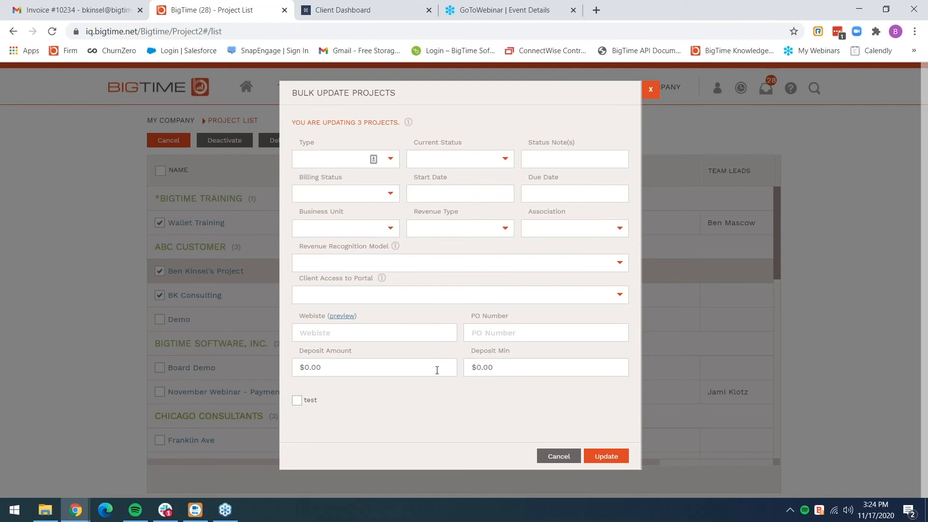
- Check the Client Access to Portal choices in the bulk update, close it without updating, and cancel the bulk actions
{"action": "left_click", "coordinate": [620, 295]}
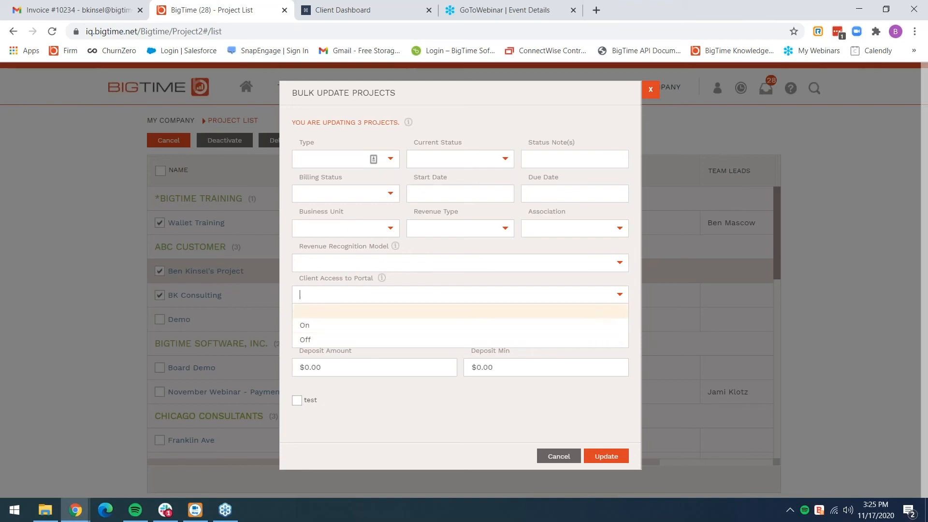
{"action": "left_click", "coordinate": [651, 91]}
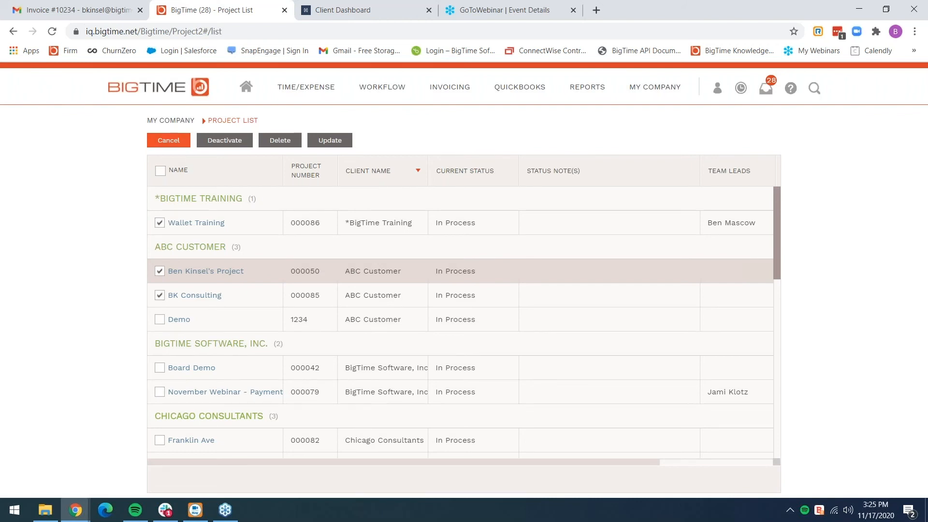
{"action": "left_click", "coordinate": [173, 142]}
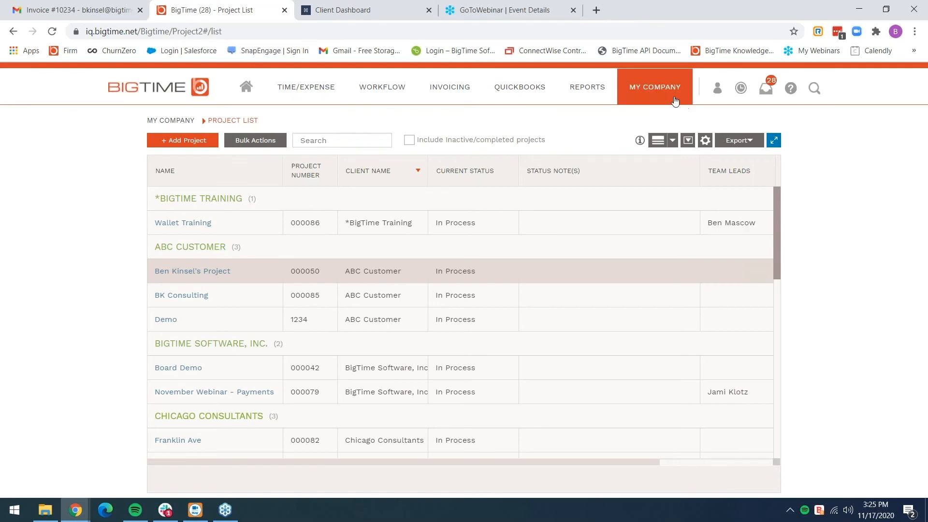
- Browse the integrated applications that can be connected to BigTime, and return to the dashboard
{"action": "mouse_move", "coordinate": [676, 100]}
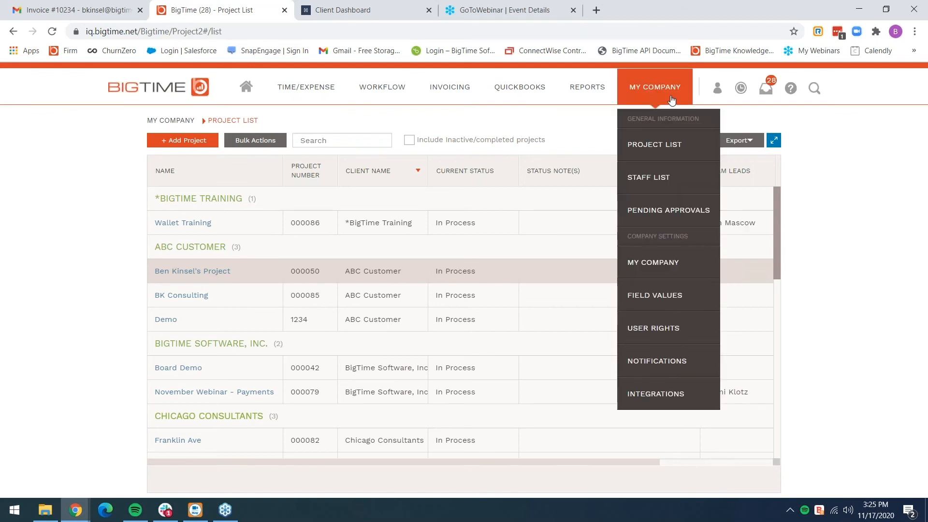
{"action": "left_click", "coordinate": [704, 393]}
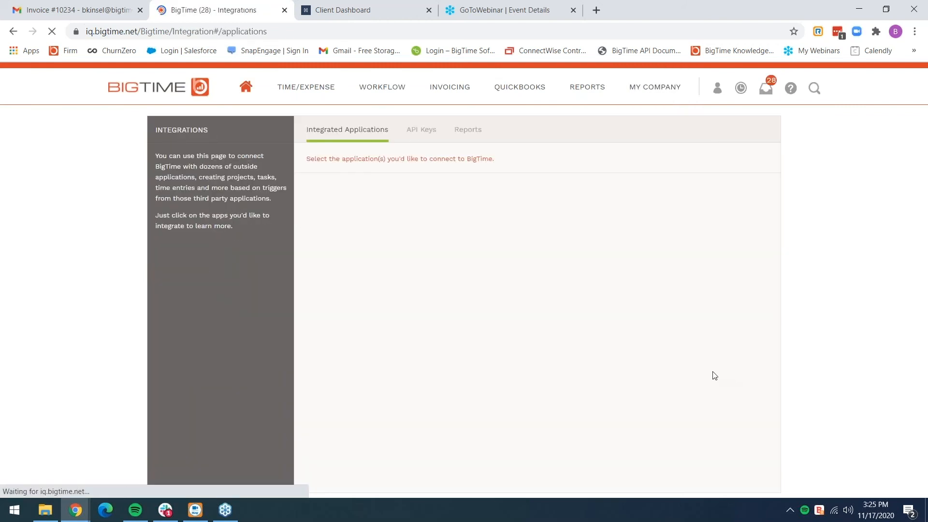
{"action": "scroll", "coordinate": [725, 360], "scroll_direction": "down", "scroll_amount": 6}
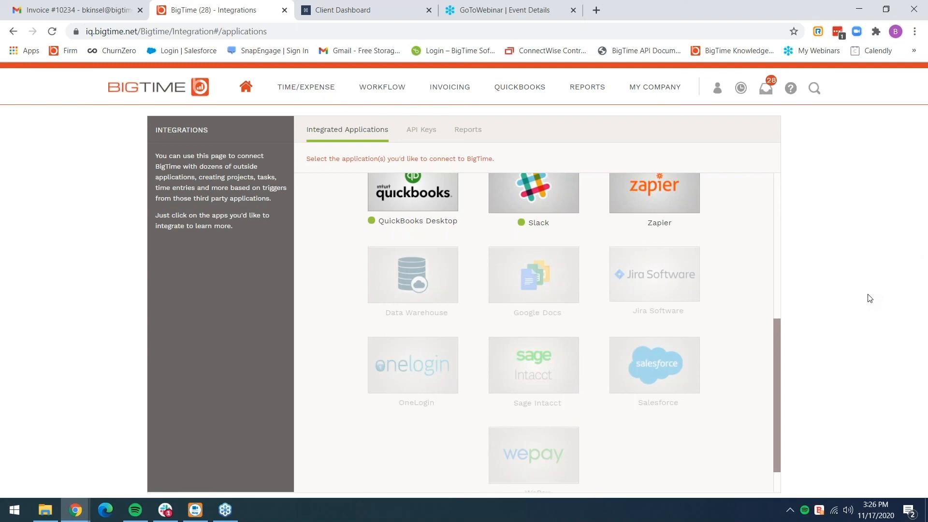
{"action": "left_click", "coordinate": [164, 90]}
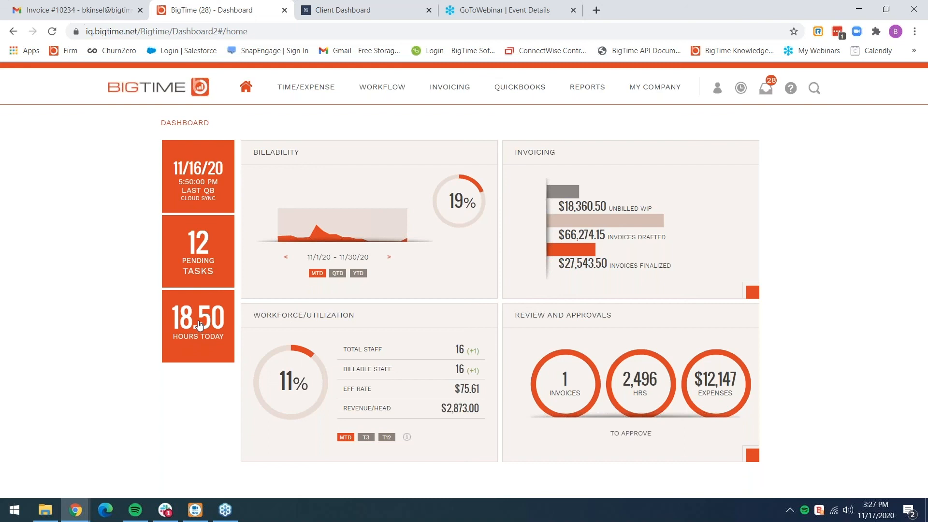
{"action": "mouse_move", "coordinate": [381, 97]}
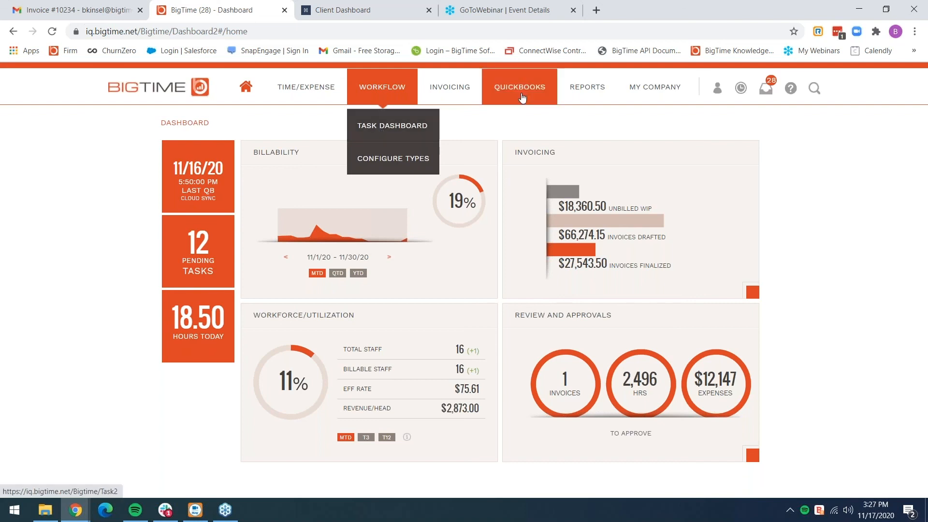
- From the project list, open ABC Customer's project 000050 and view the client's portal settings
{"action": "mouse_move", "coordinate": [655, 92]}
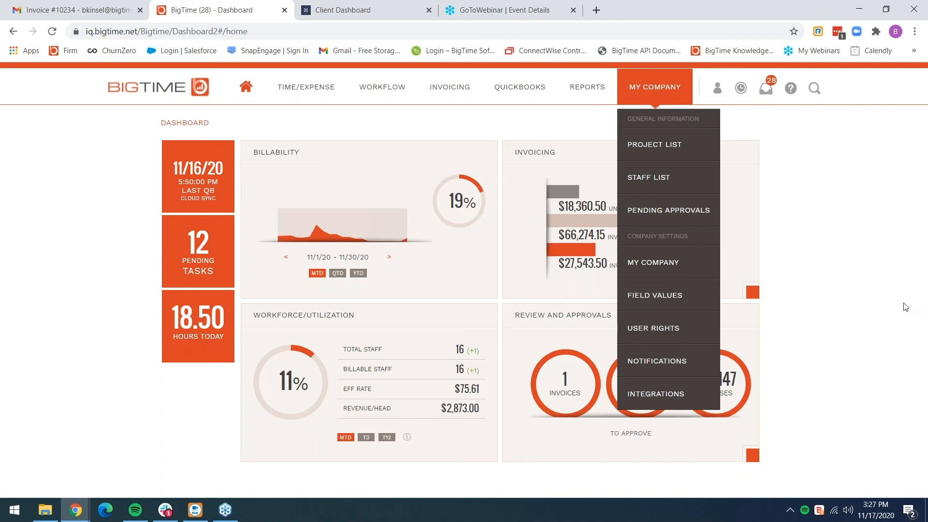
{"action": "left_click", "coordinate": [685, 150]}
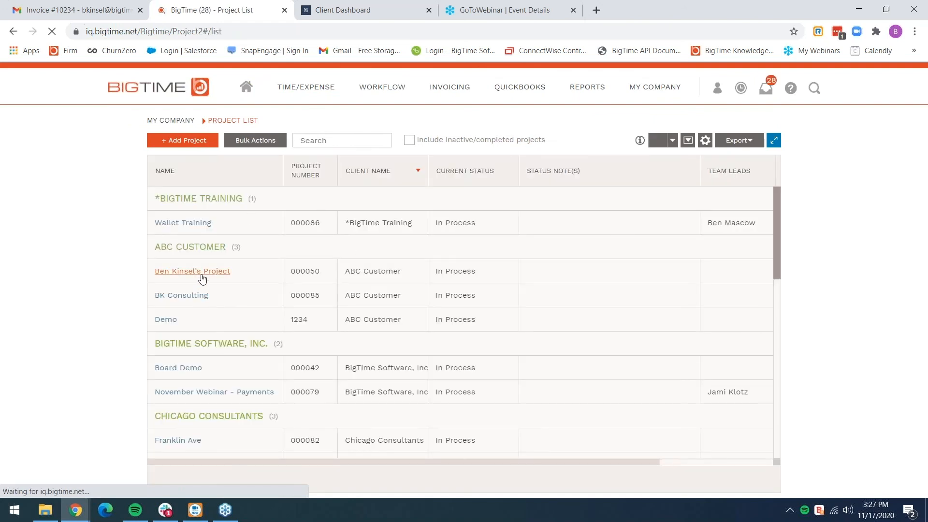
{"action": "left_click", "coordinate": [202, 272]}
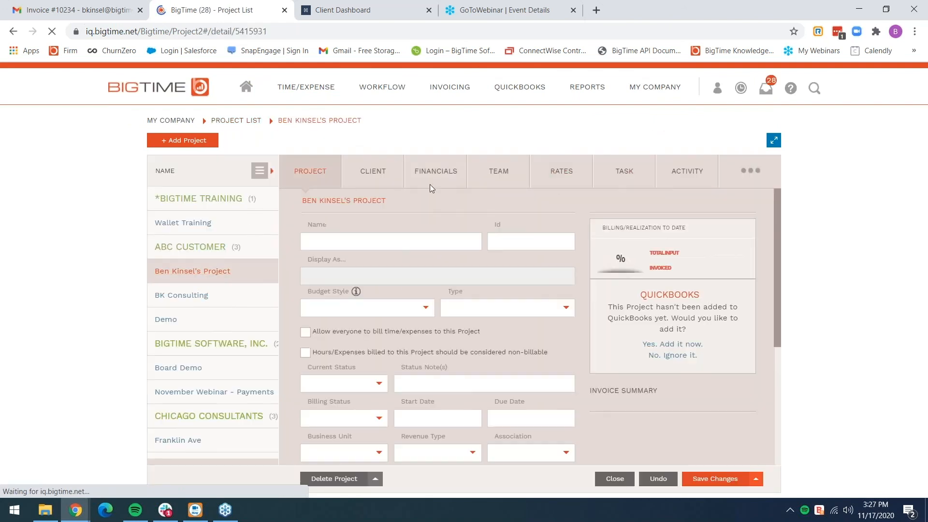
{"action": "left_click", "coordinate": [386, 175]}
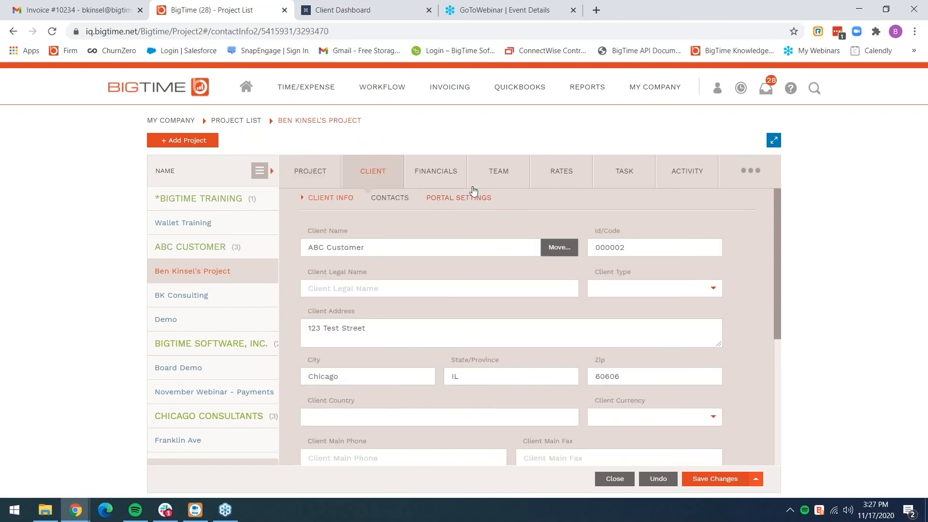
{"action": "left_click", "coordinate": [474, 183]}
{"action": "left_click", "coordinate": [373, 173]}
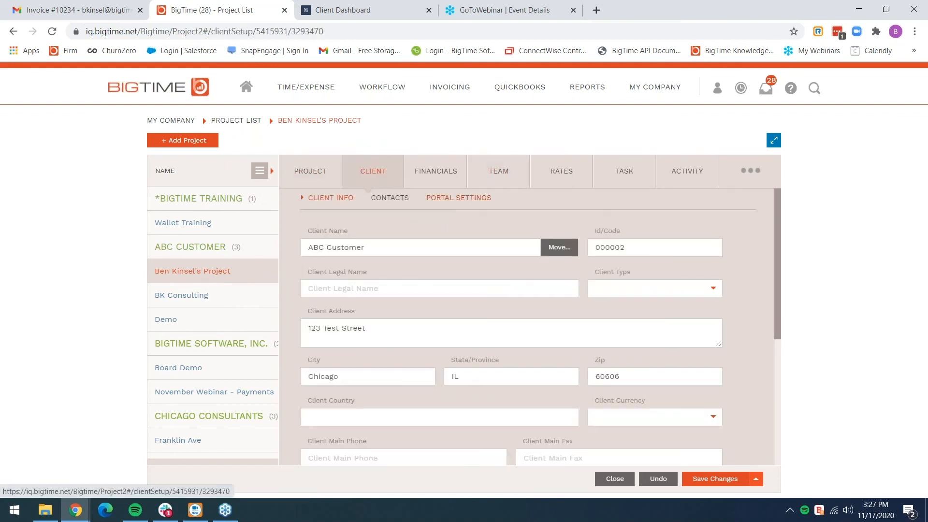
{"action": "left_click", "coordinate": [453, 198]}
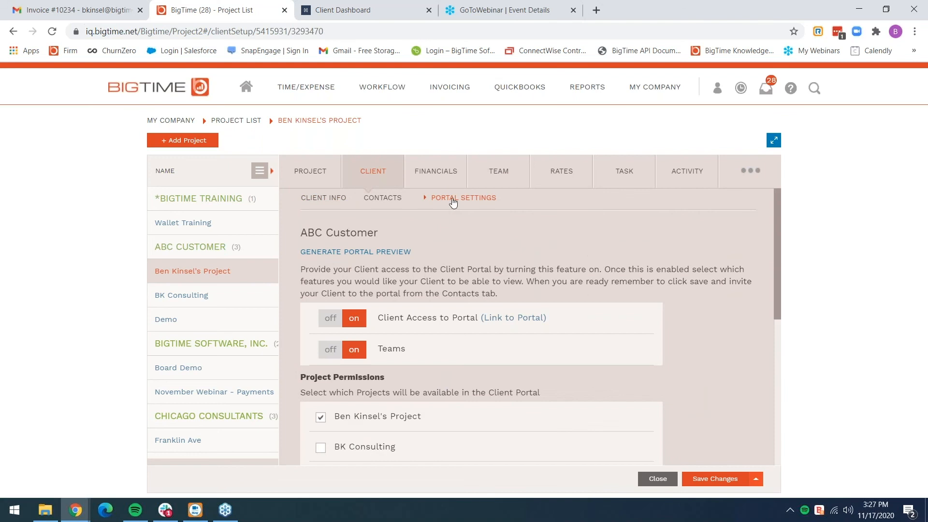
- View ABC Customer's contacts and open the field selection for the contact list
{"action": "left_click", "coordinate": [386, 203]}
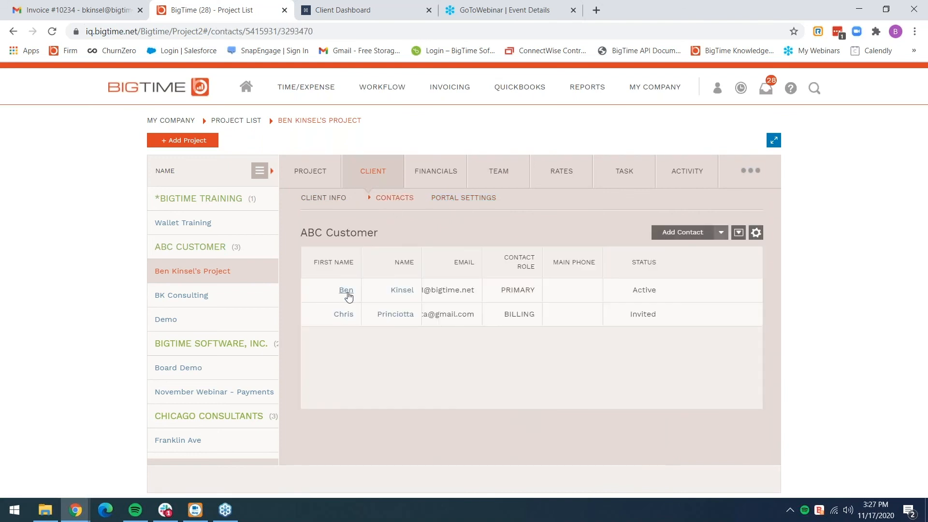
{"action": "left_click", "coordinate": [756, 233]}
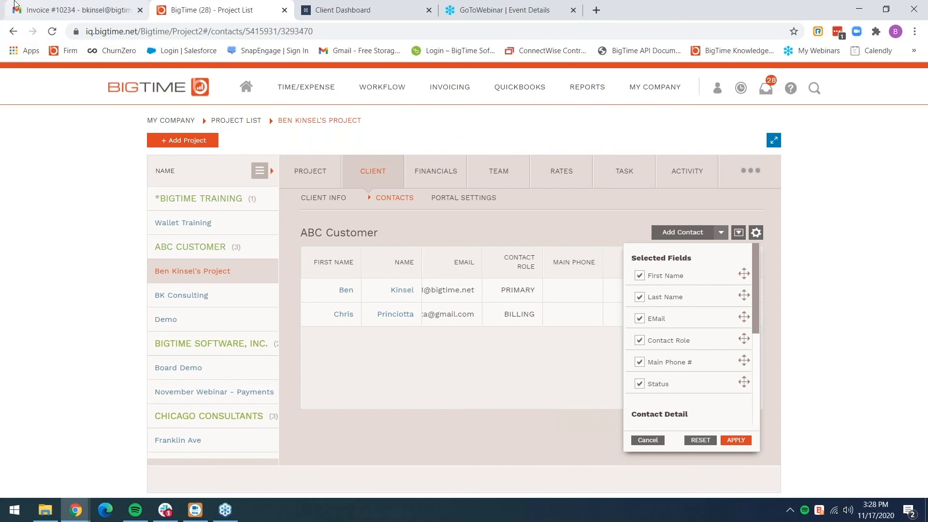
- Check the client portal login link in the invoice email in Gmail, and view the available help resources back in BigTime
{"action": "left_click", "coordinate": [75, 10]}
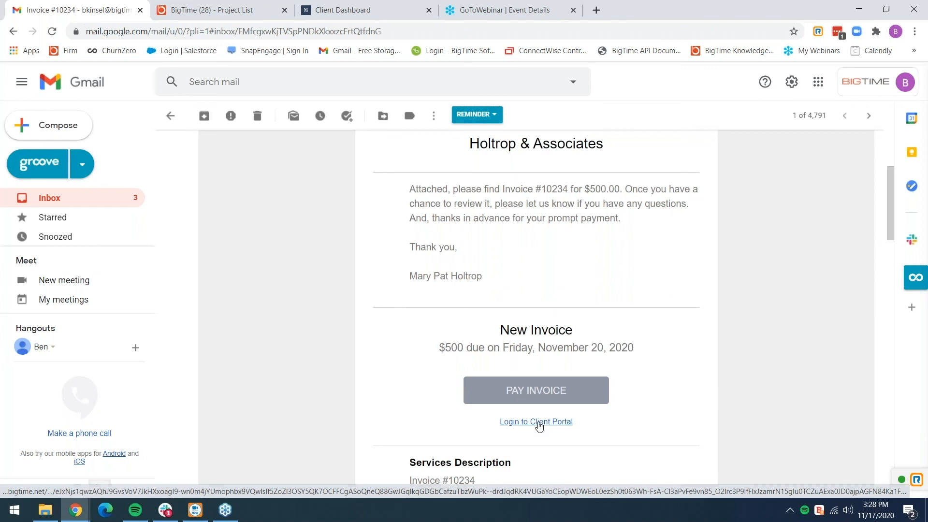
{"action": "left_click", "coordinate": [200, 9]}
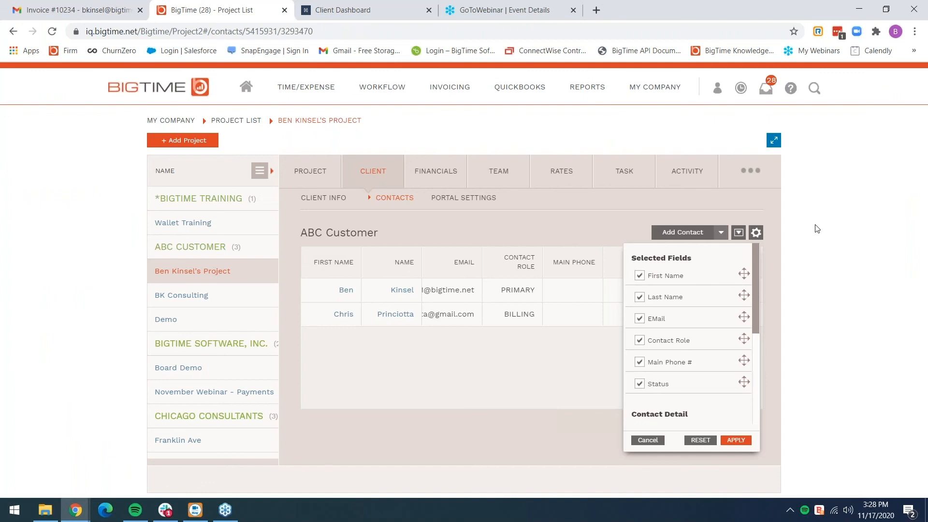
{"action": "left_click", "coordinate": [793, 93]}
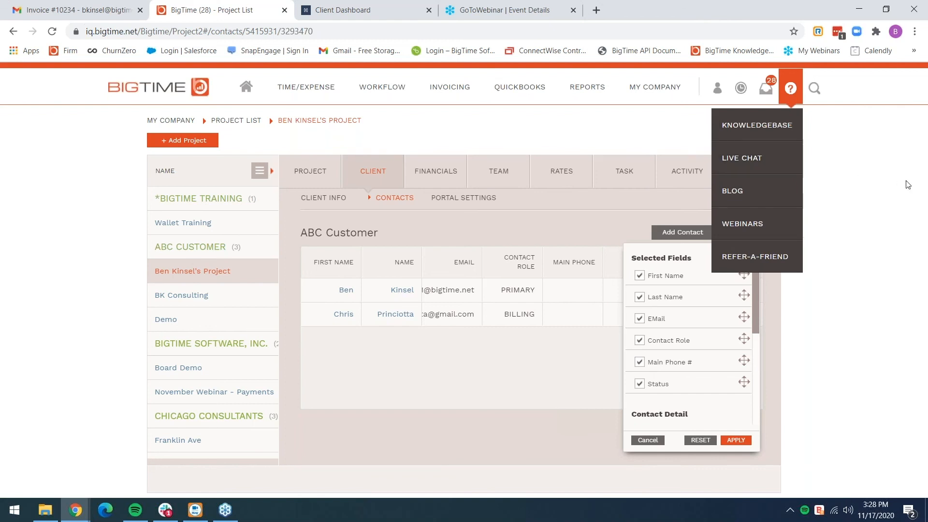
{"action": "left_click", "coordinate": [885, 190]}
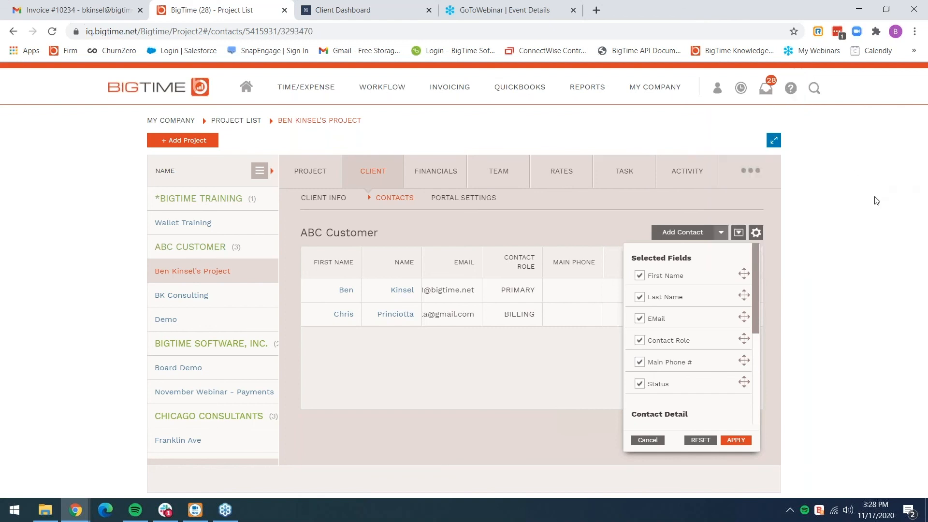